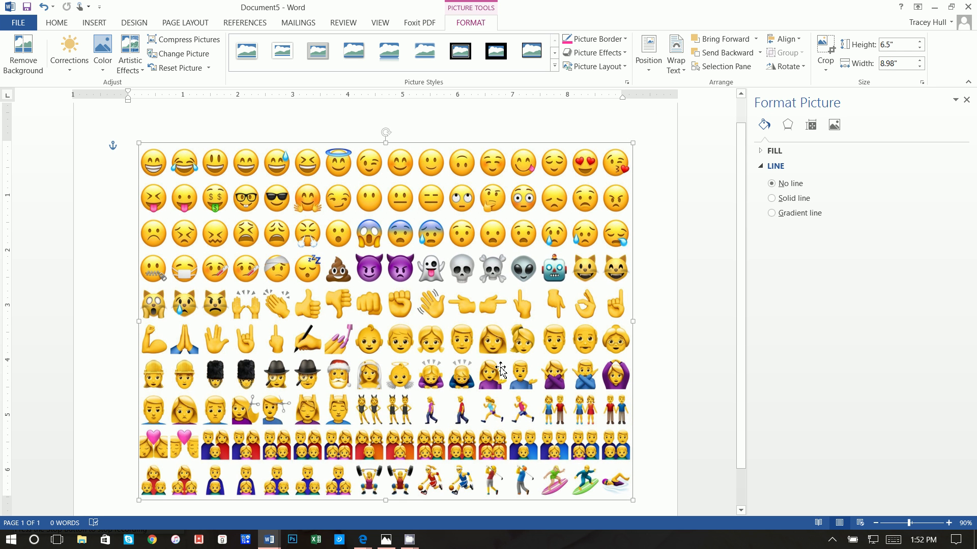
Nudge the emoji picture left and apply the Brightness +20% Contrast -20% correction.
mouse_move(345, 308)
left_mouse_down()
mouse_move(364, 307)
mouse_move(332, 311)
left_mouse_up()
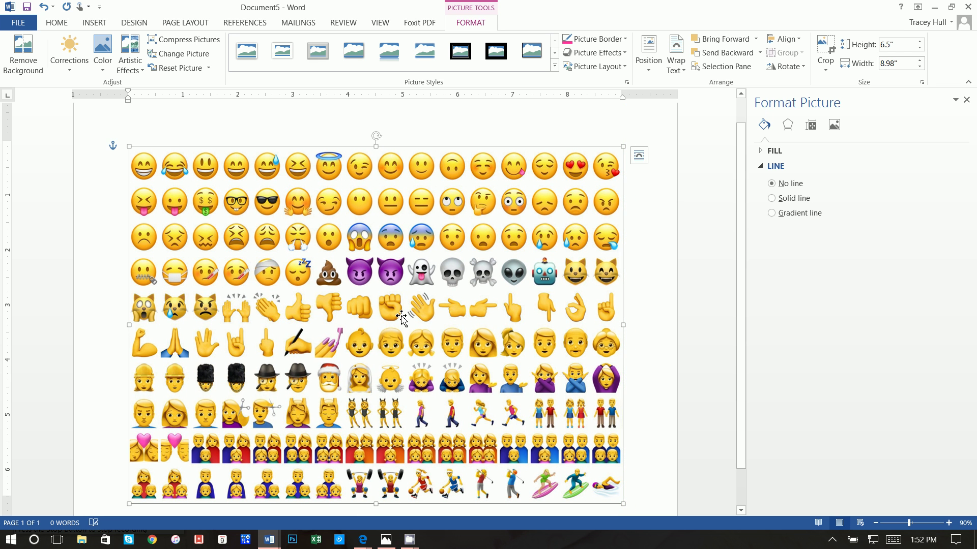
left_click(68, 53)
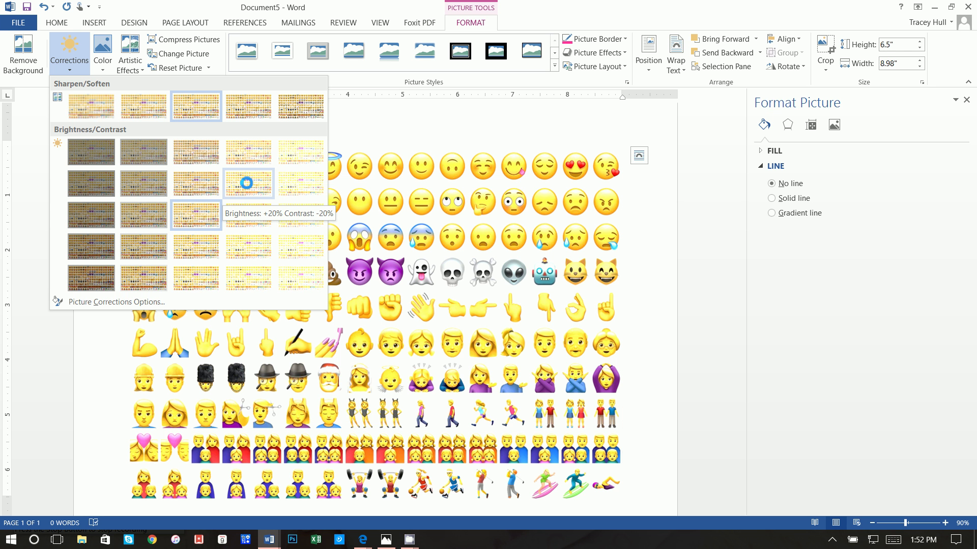
left_click(246, 183)
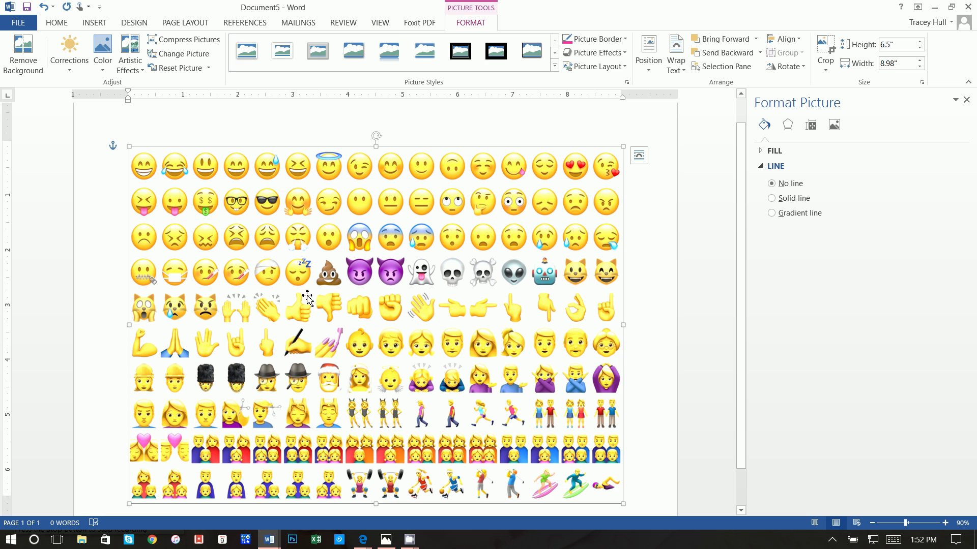
left_click(94, 23)
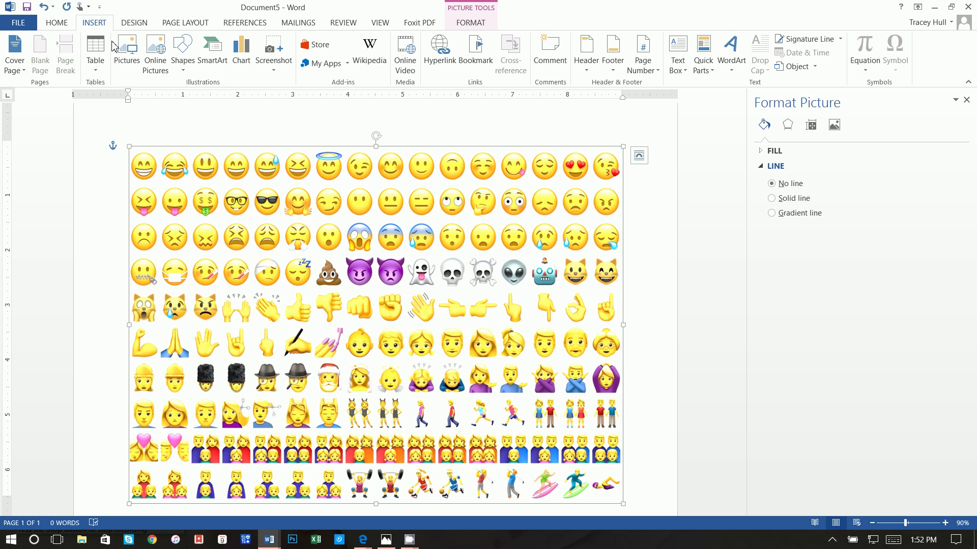
Insert a 4.7" by 3.7" rectangle and move it over the center of the emoji grid.
left_click(182, 50)
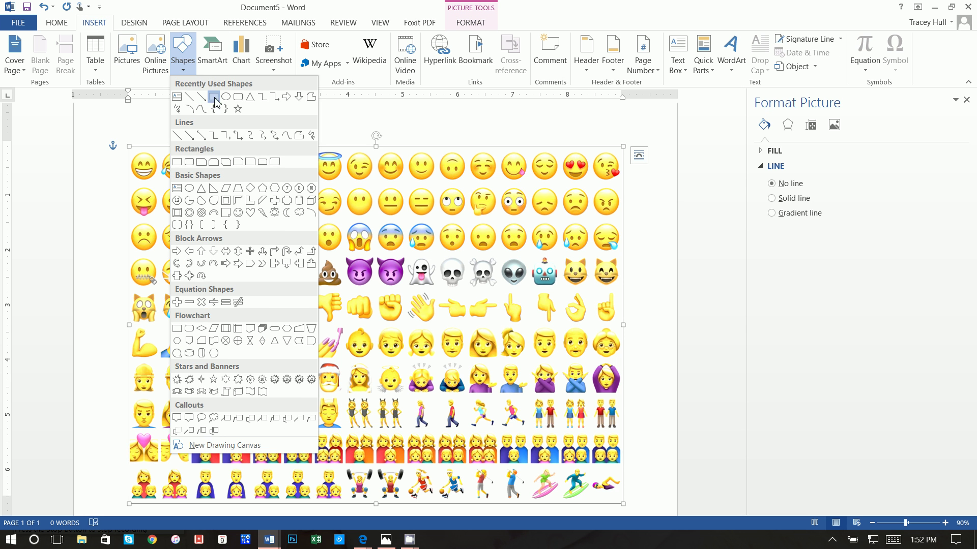
left_click(213, 97)
left_click(304, 244)
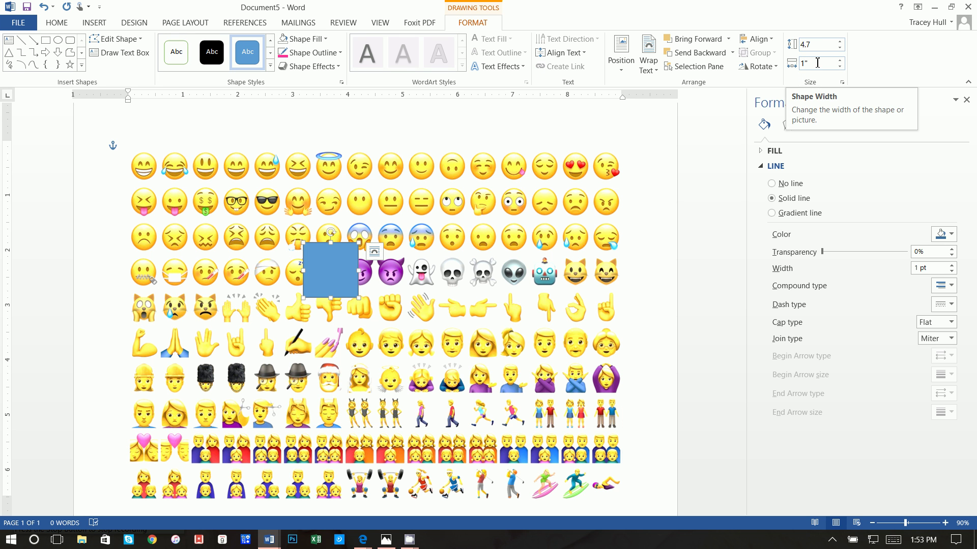
left_click(818, 62)
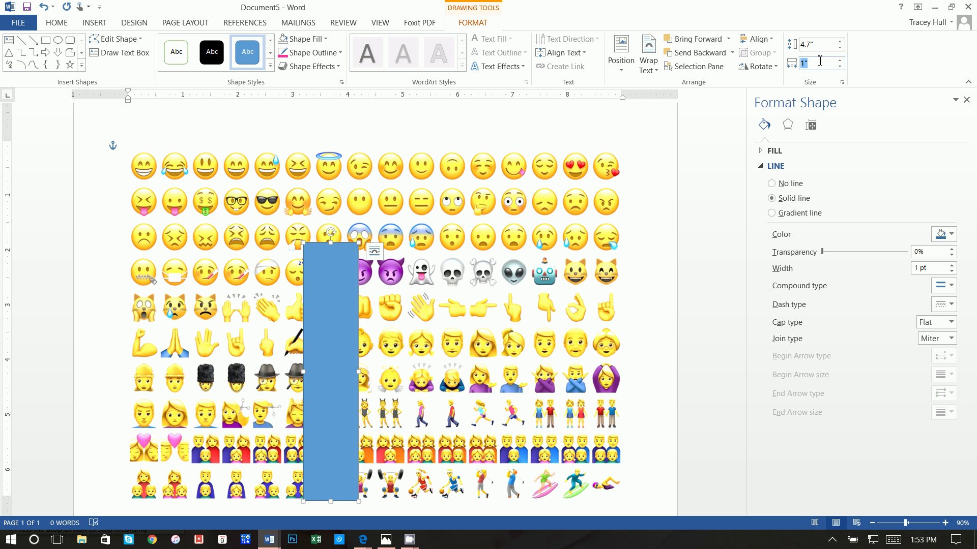
key("Return")
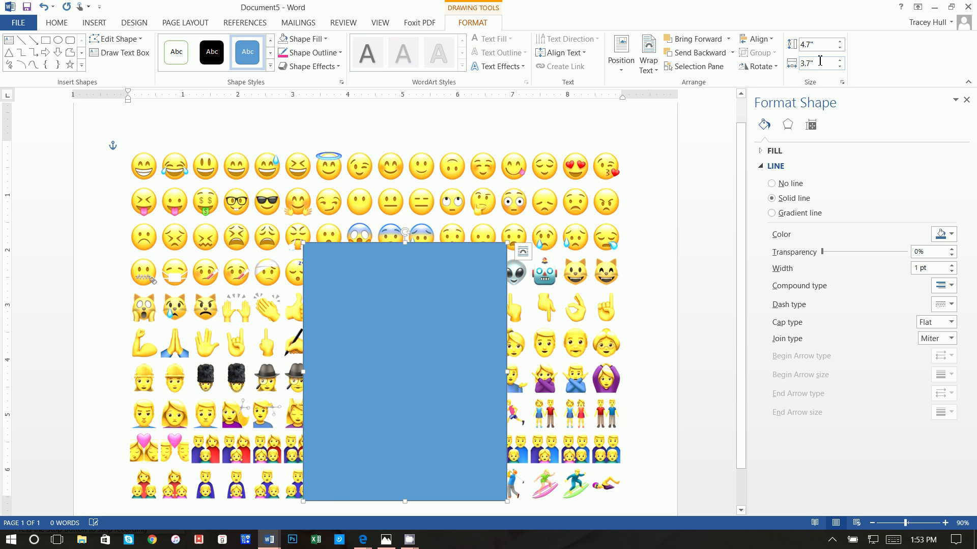
left_click_drag(386, 351, 350, 307)
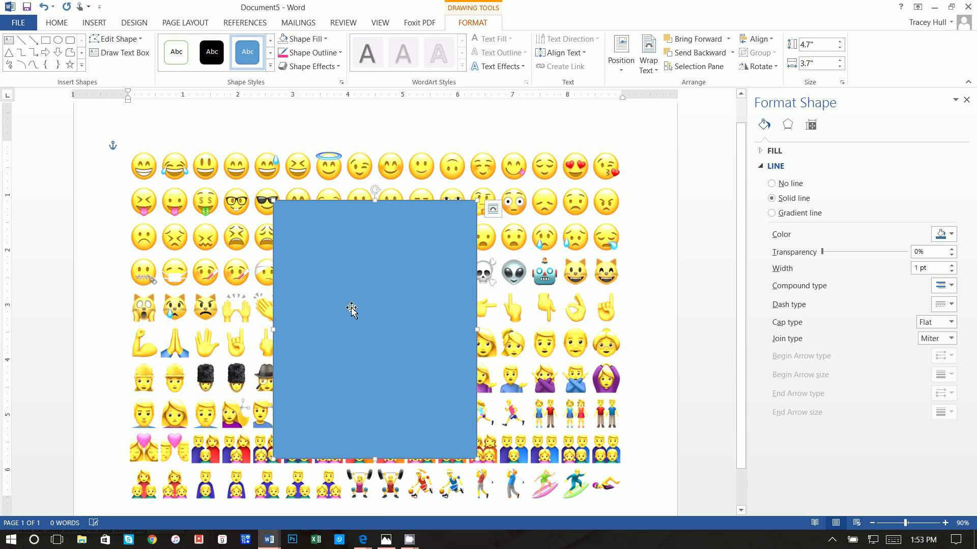
Fill the rectangle white and give it a black outline.
left_click(295, 39)
left_click(282, 66)
left_click(311, 52)
left_click(292, 80)
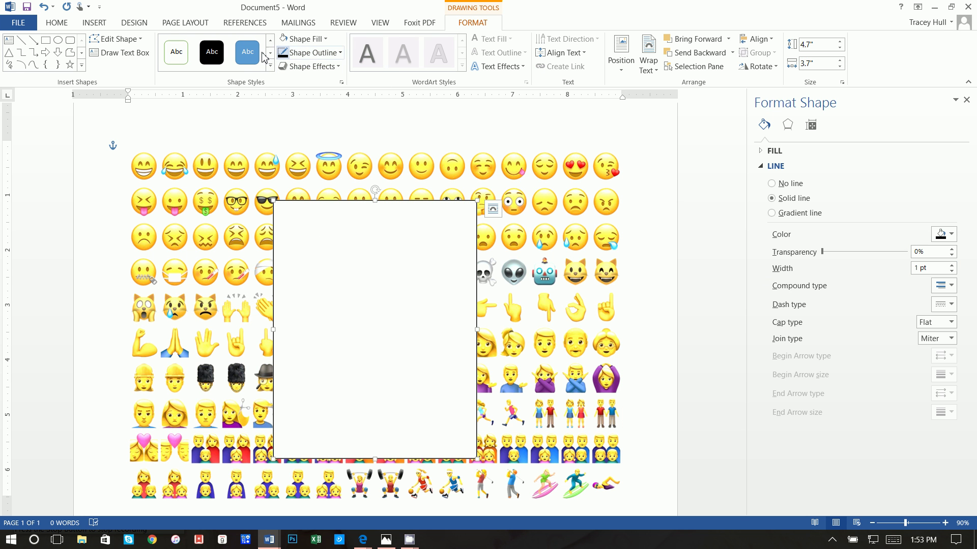
left_click(967, 100)
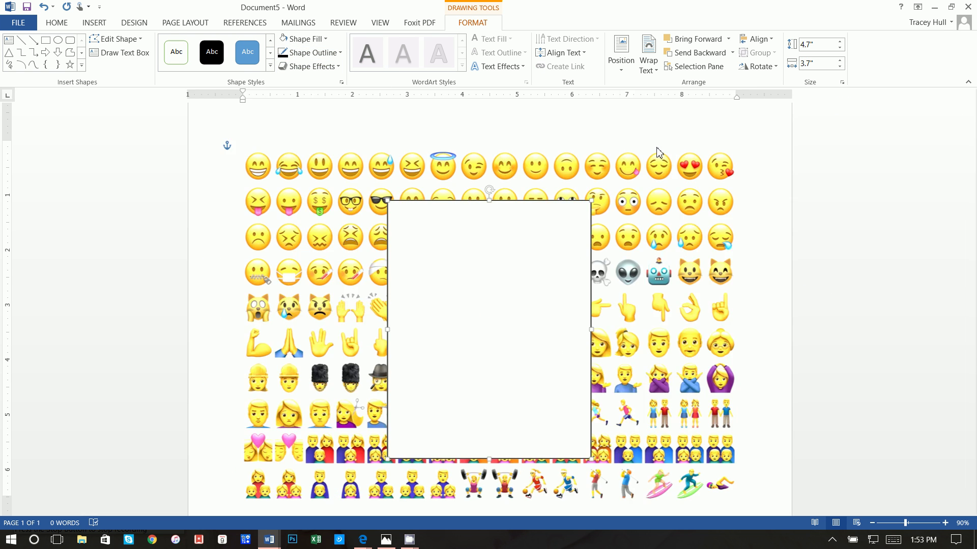
Set the rectangle's outline width to 10 pt.
left_click(306, 53)
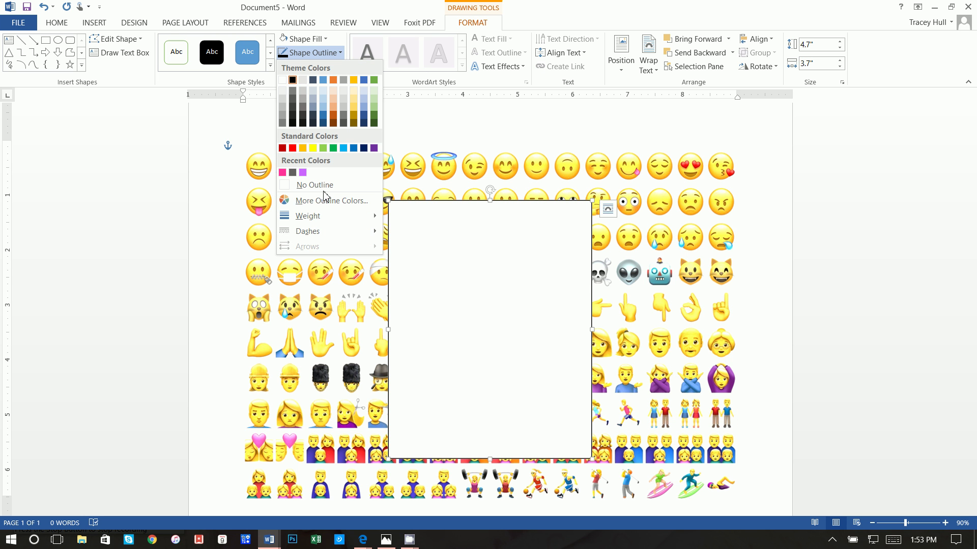
mouse_move(316, 216)
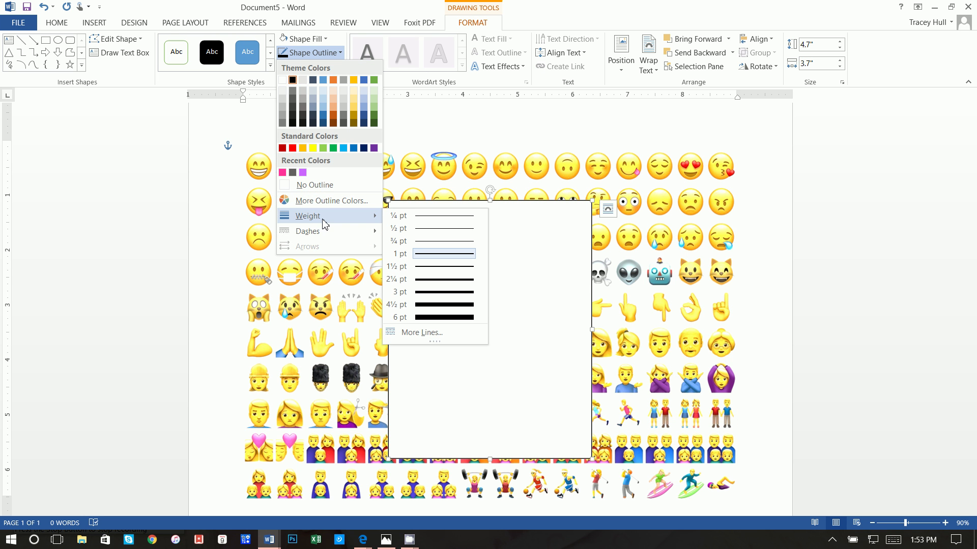
left_click(412, 333)
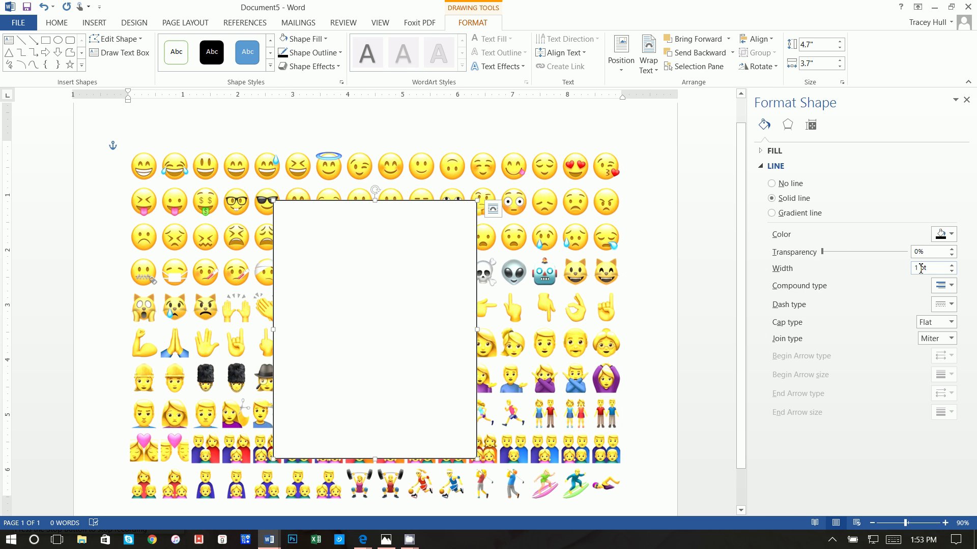
double_click(916, 268)
key("Return")
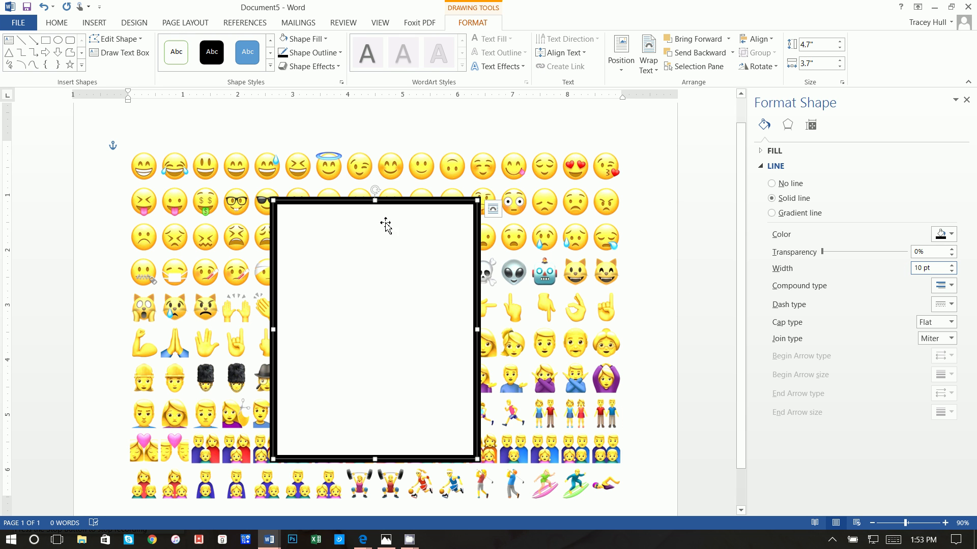
Copy and paste the rectangle, then drag the copy onto the original.
right_click(322, 202)
left_click(342, 233)
left_click(655, 215)
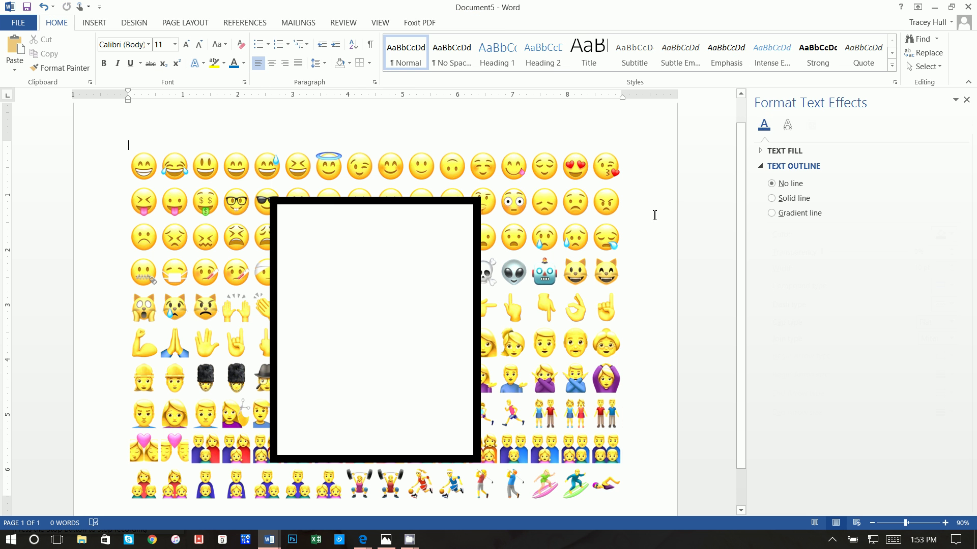
right_click(655, 218)
left_click(678, 269)
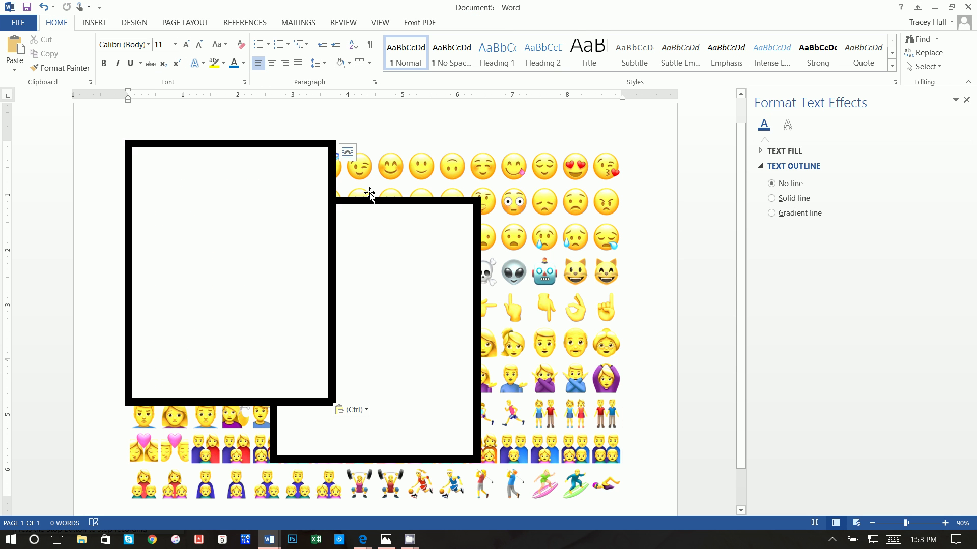
left_click(303, 173)
mouse_move(284, 153)
left_mouse_down()
mouse_move(415, 230)
mouse_move(429, 205)
mouse_move(437, 210)
left_mouse_up()
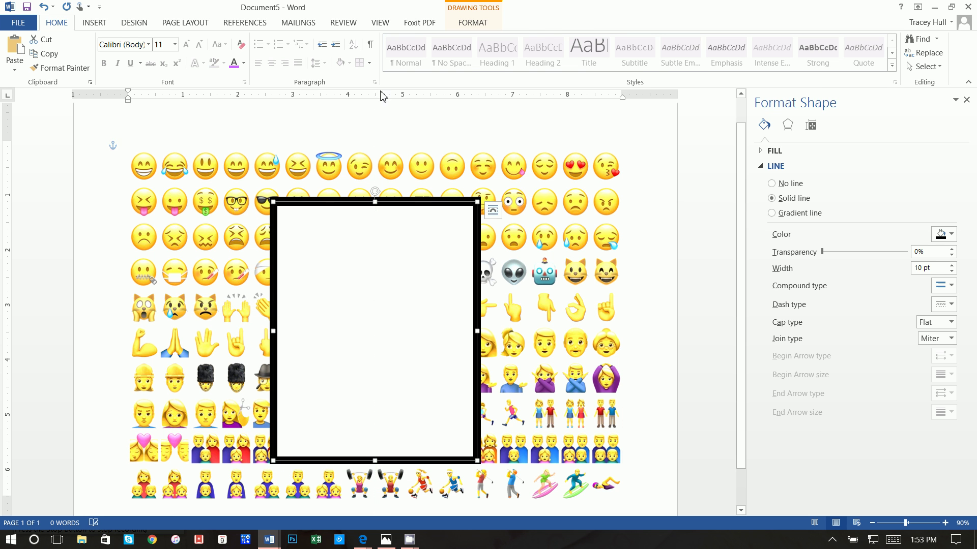
Give the copy No Fill and a solid 5.5 pt pink outline.
left_click(472, 22)
left_click(317, 40)
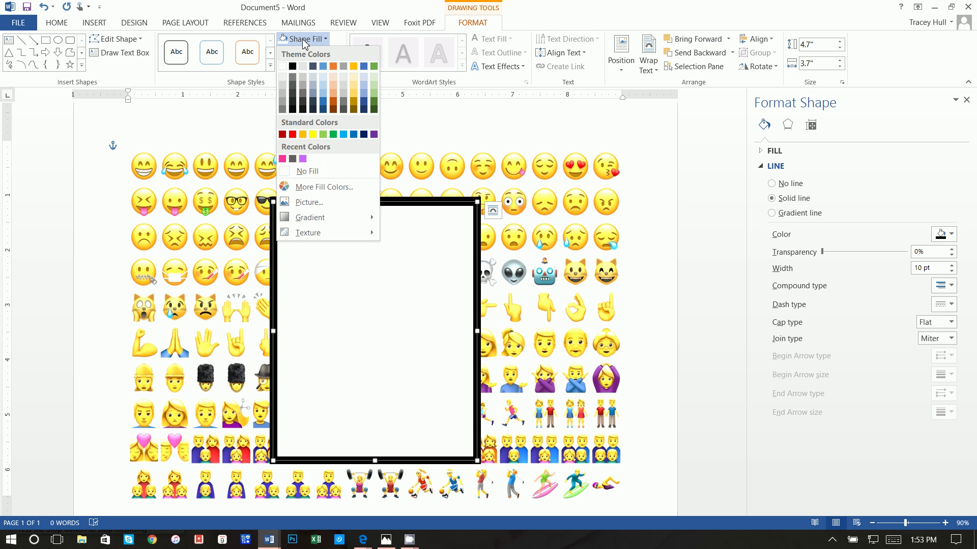
left_click(306, 171)
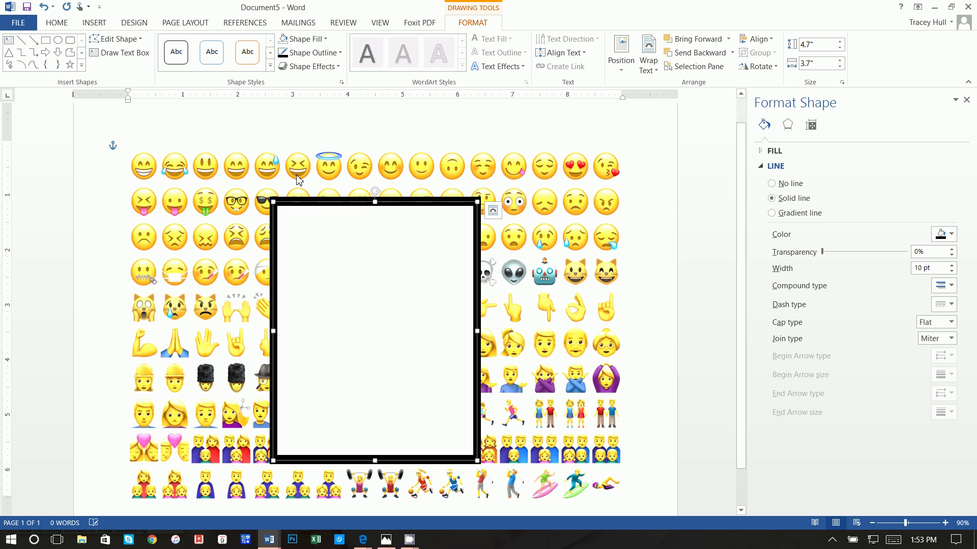
double_click(923, 269)
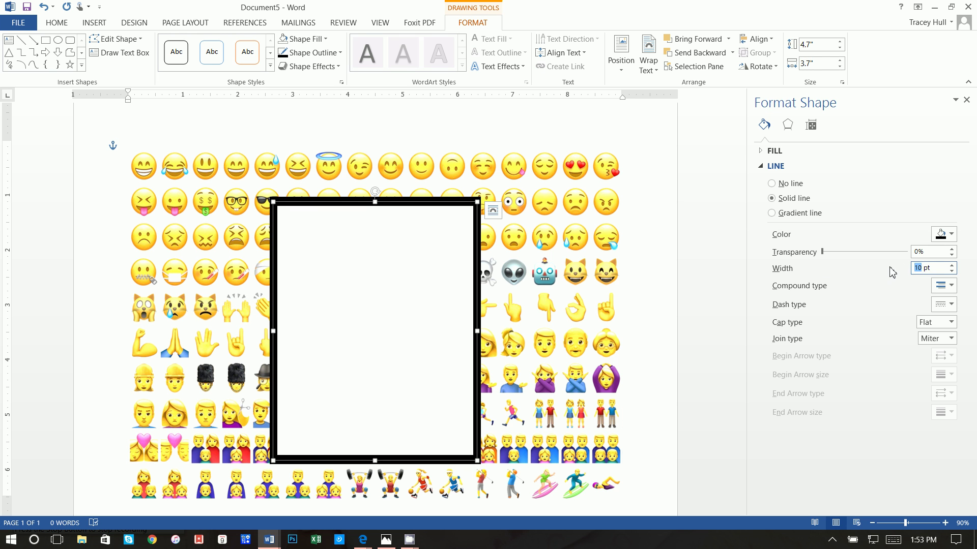
type("5.5")
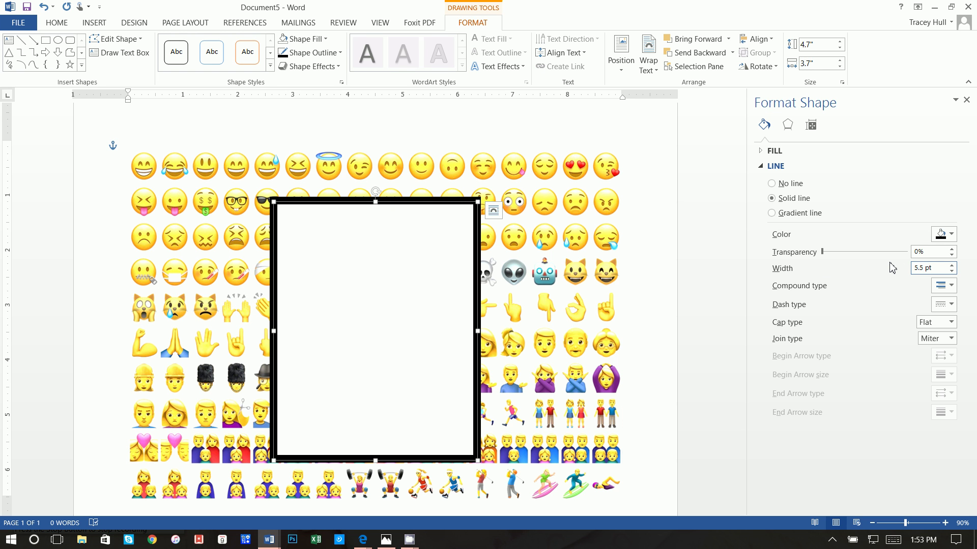
left_click(942, 235)
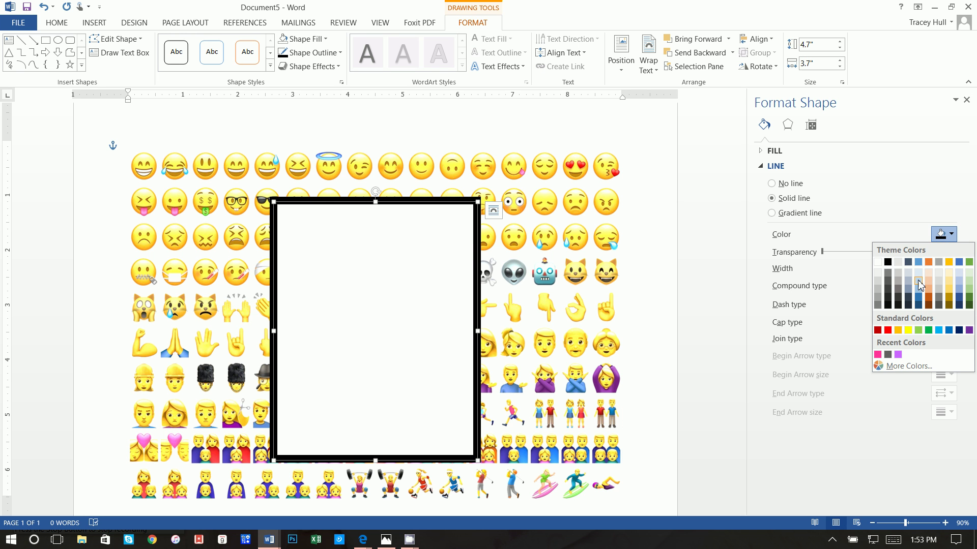
left_click(879, 354)
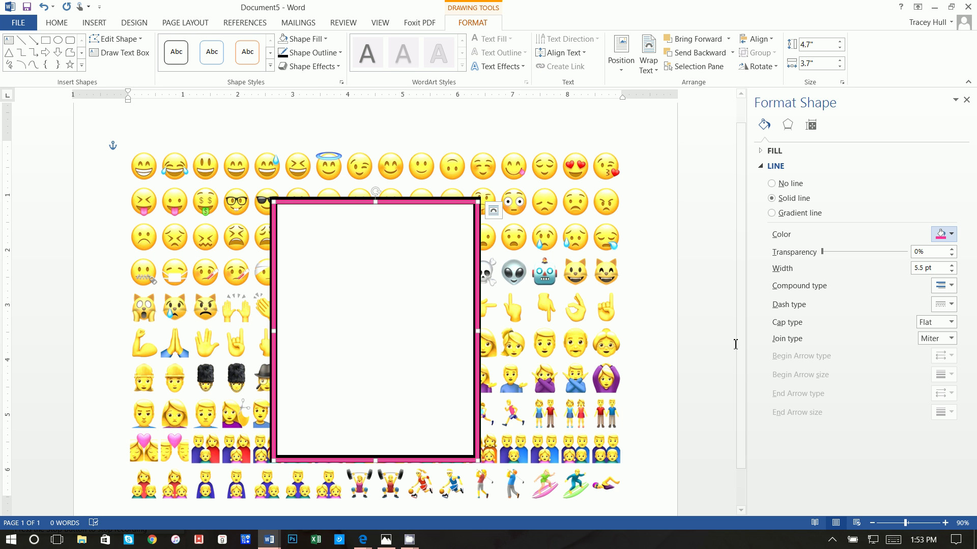
key("alt+g")
key("alt+s")
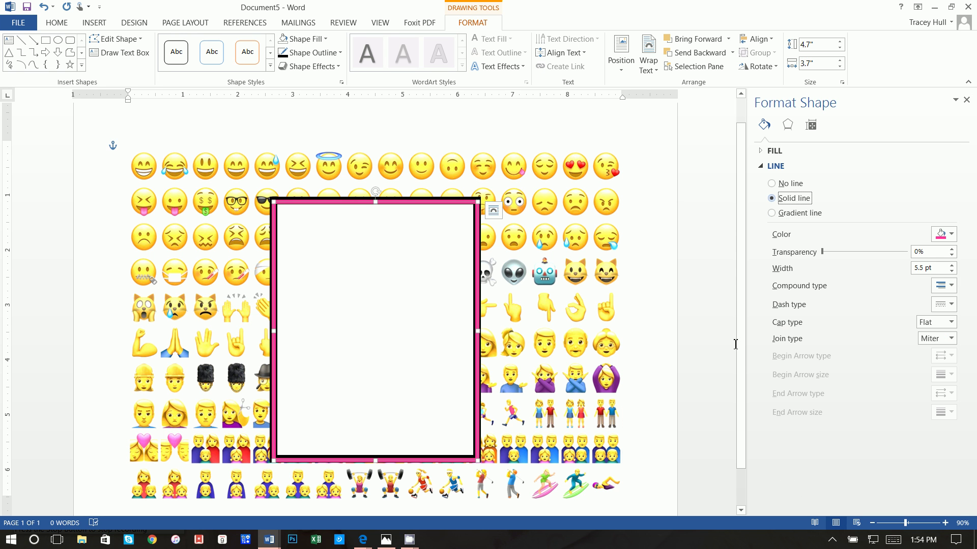
Nudge the pink-bordered rectangle into alignment with arrow keys.
left_click(338, 203)
key("ctrl+Up")
key("ctrl+Up")
key("ctrl+Left")
key("ctrl+Up")
key("ctrl+Right")
key("ctrl+Down")
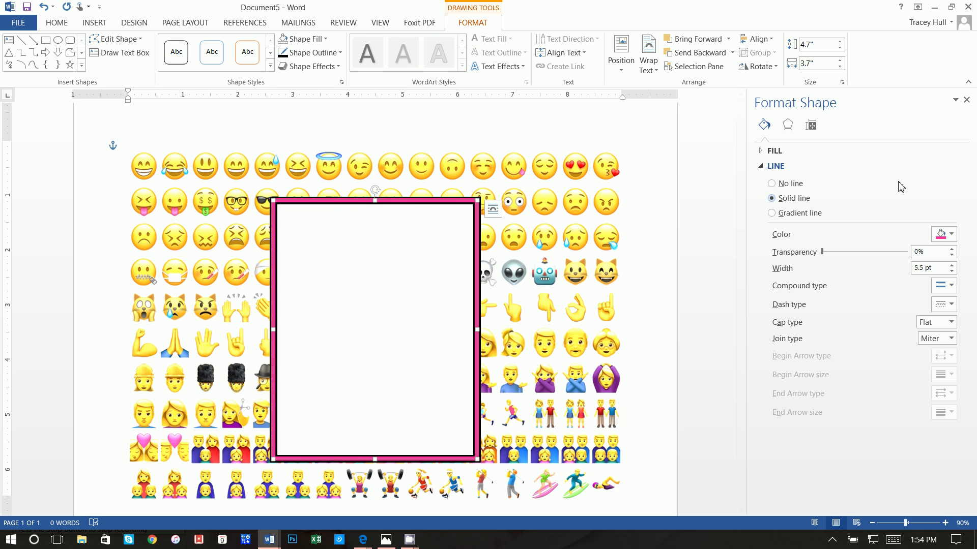
Check the pink outline's custom RGB values in More Colors, then cancel.
left_click(944, 235)
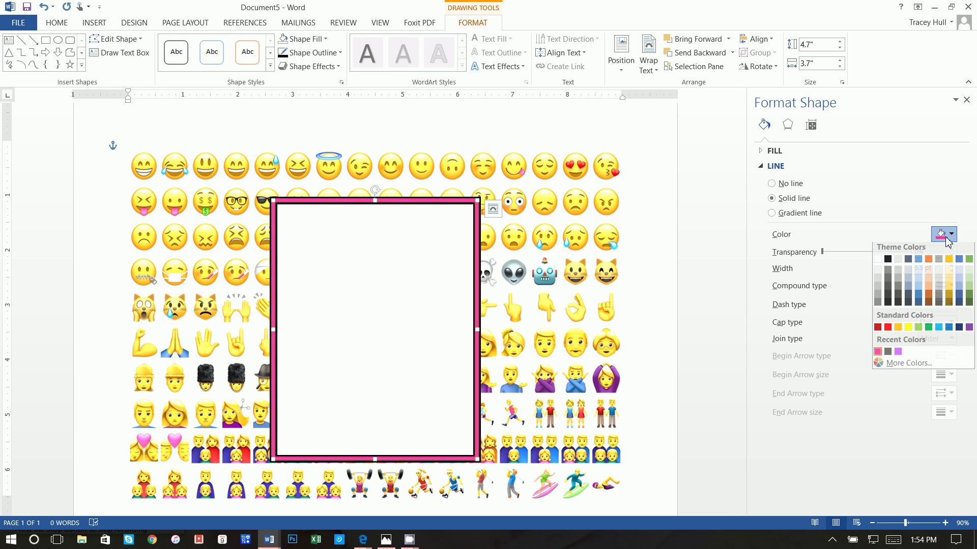
left_click(908, 367)
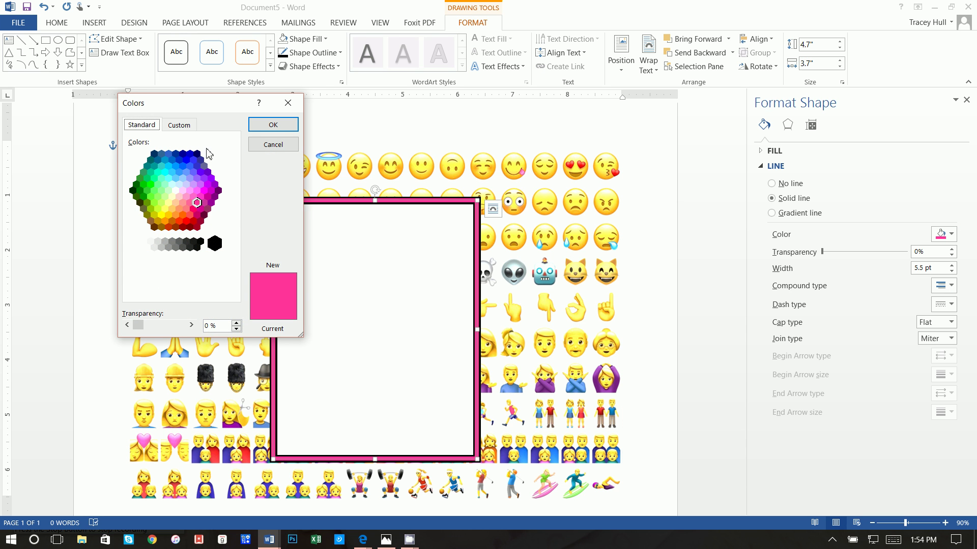
left_click(180, 126)
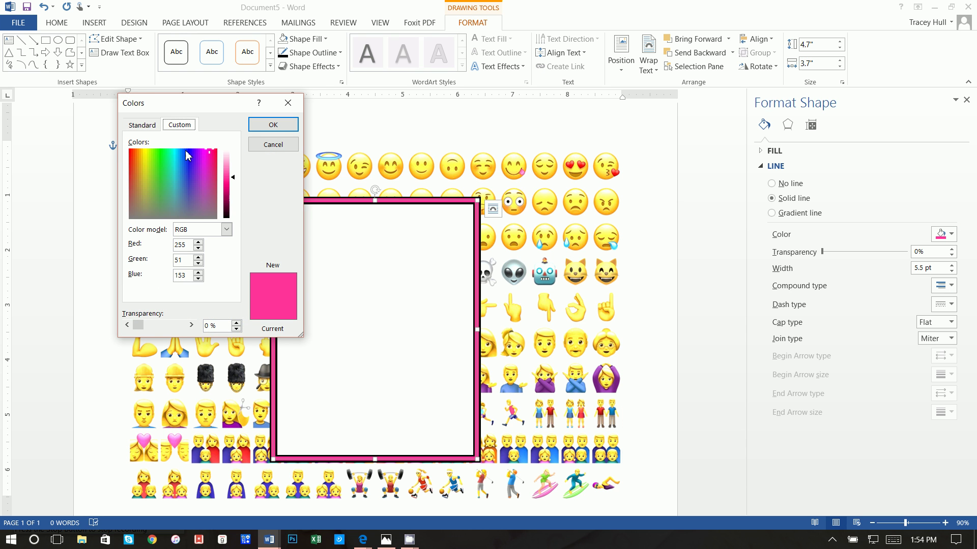
left_click(278, 144)
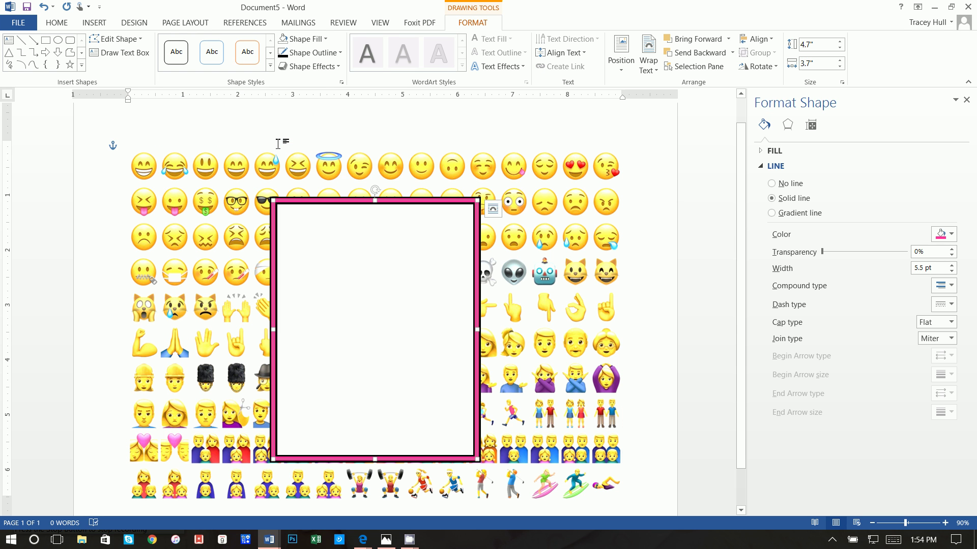
Paste another copy of the pink frame and drag it exactly over the original.
right_click(410, 202)
key("Escape")
left_click(641, 204)
right_click(640, 201)
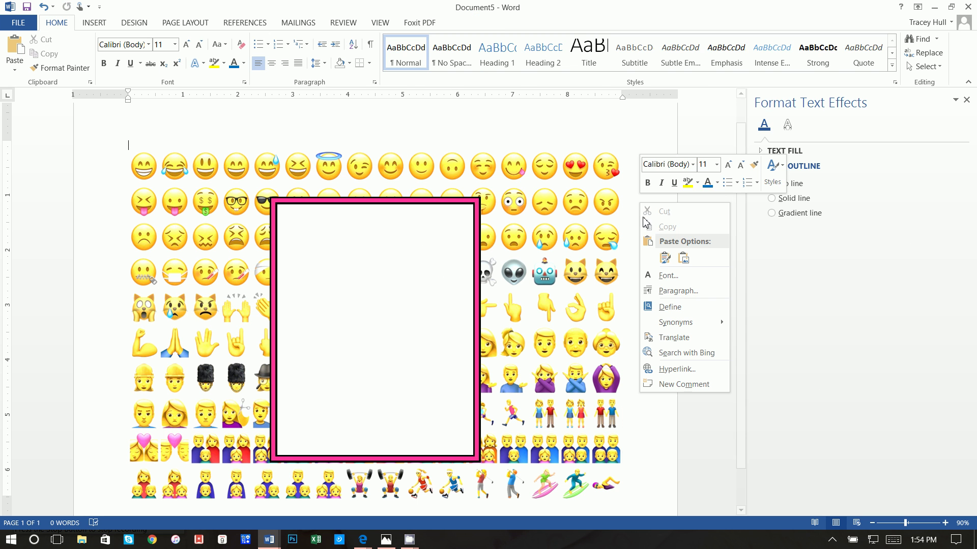
left_click(664, 258)
mouse_move(324, 152)
left_mouse_down()
mouse_move(460, 205)
mouse_move(445, 202)
left_mouse_up()
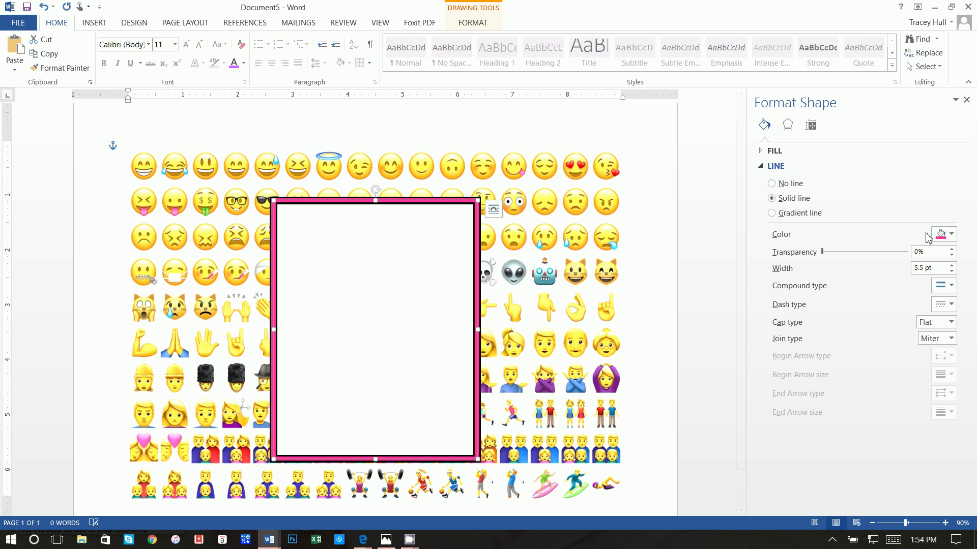
Give the top frame copy a yellow Round Dot outline with Round cap type.
left_click(948, 234)
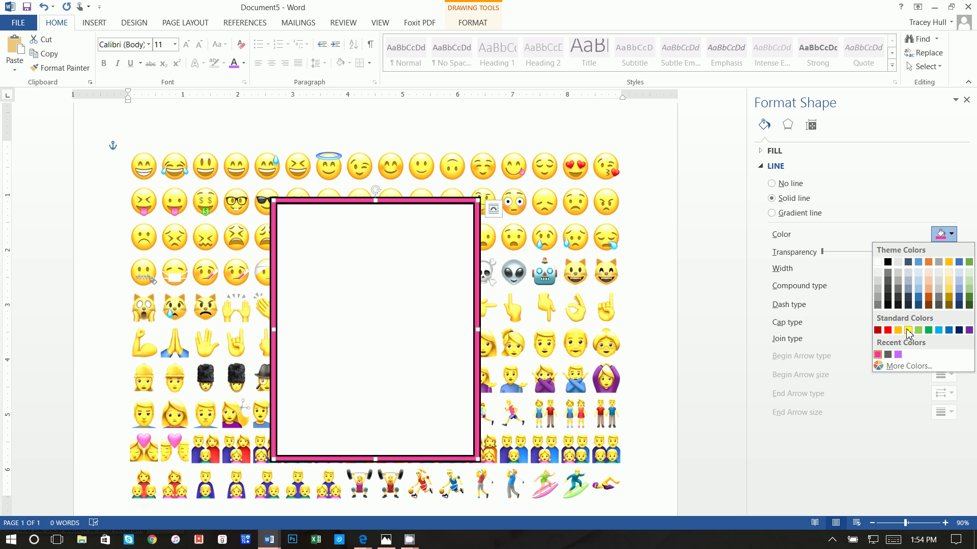
left_click(908, 330)
left_click(944, 304)
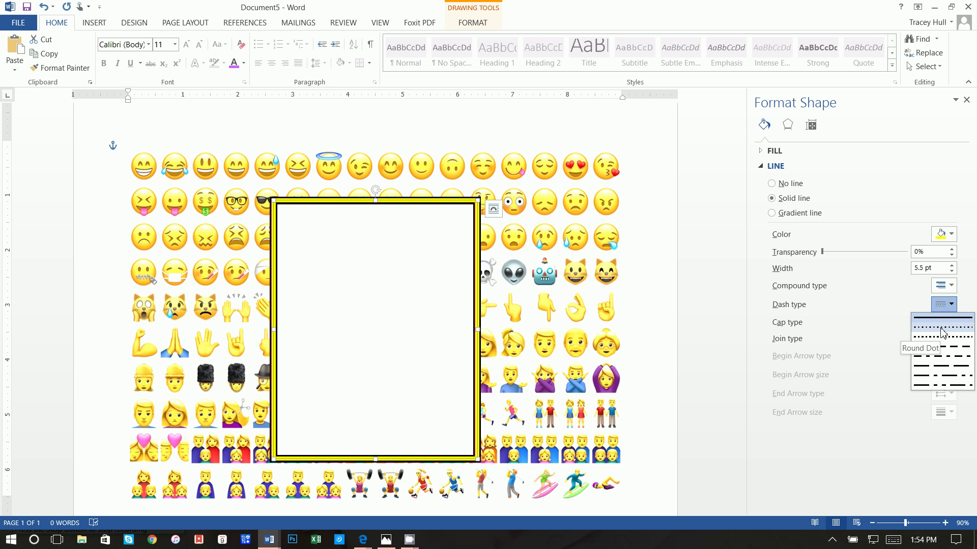
left_click(944, 328)
left_click(945, 322)
left_click(935, 348)
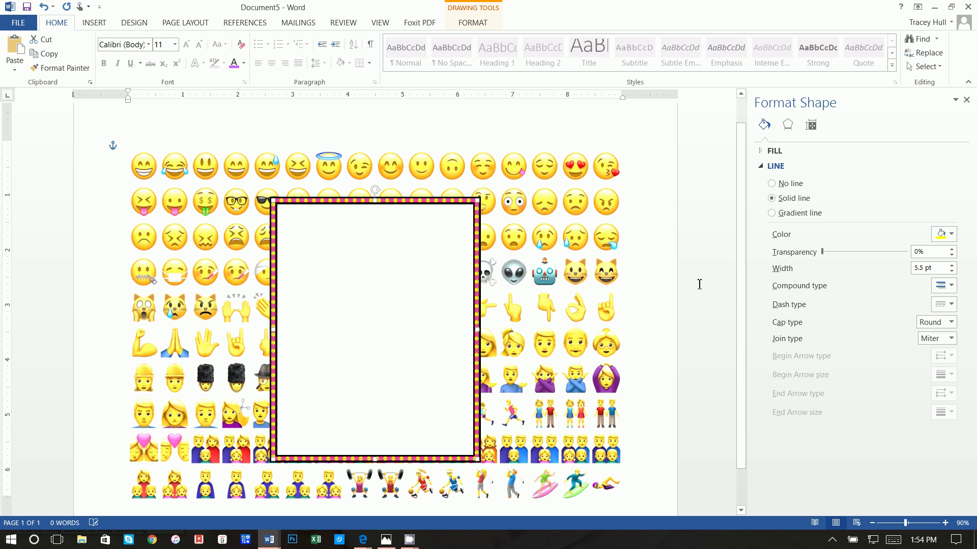
left_click(480, 127)
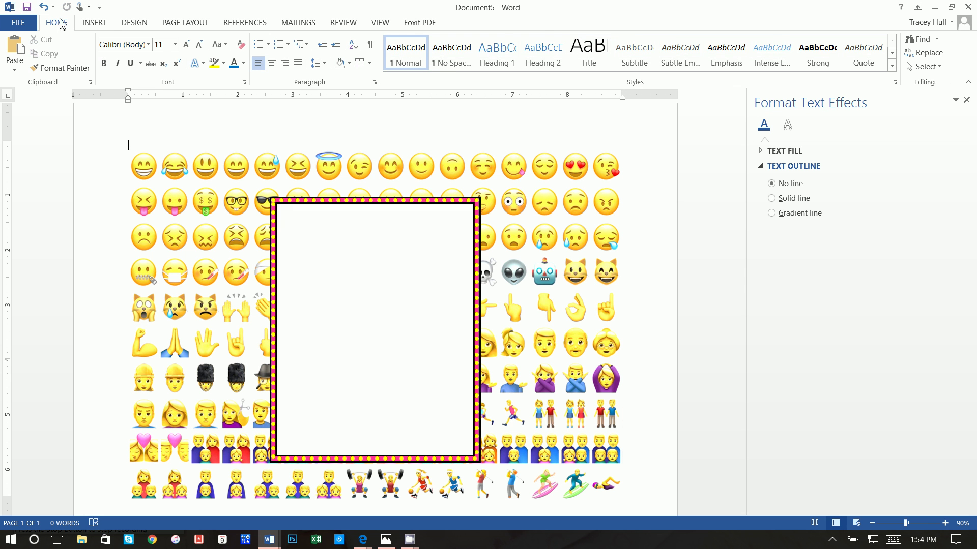
Draw a text box filling the interior of the dotted frame.
left_click(94, 23)
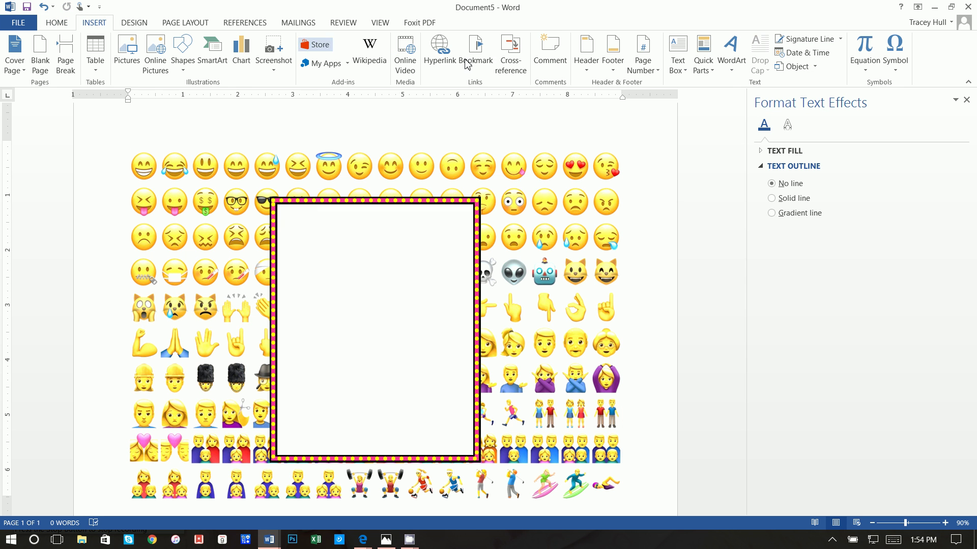
left_click(678, 55)
left_click(697, 405)
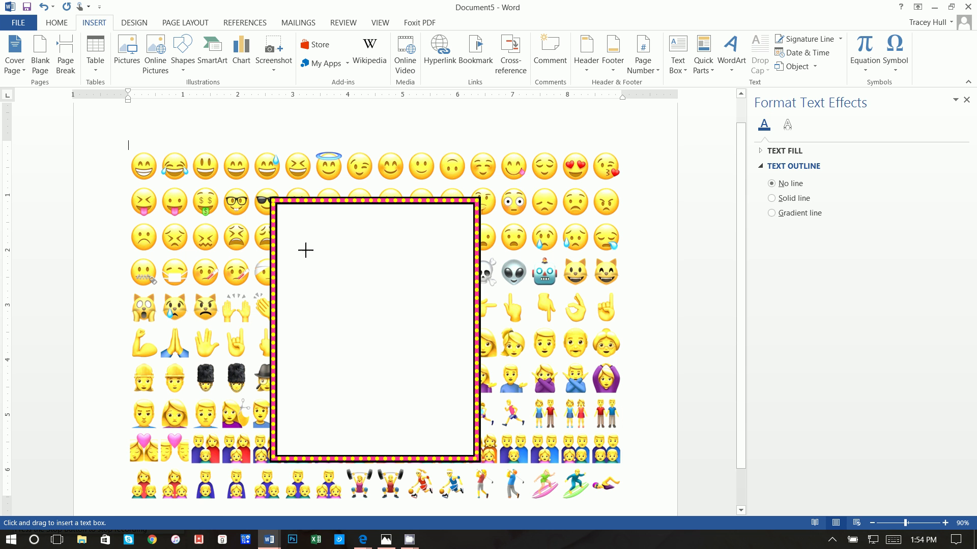
left_click_drag(282, 206, 477, 458)
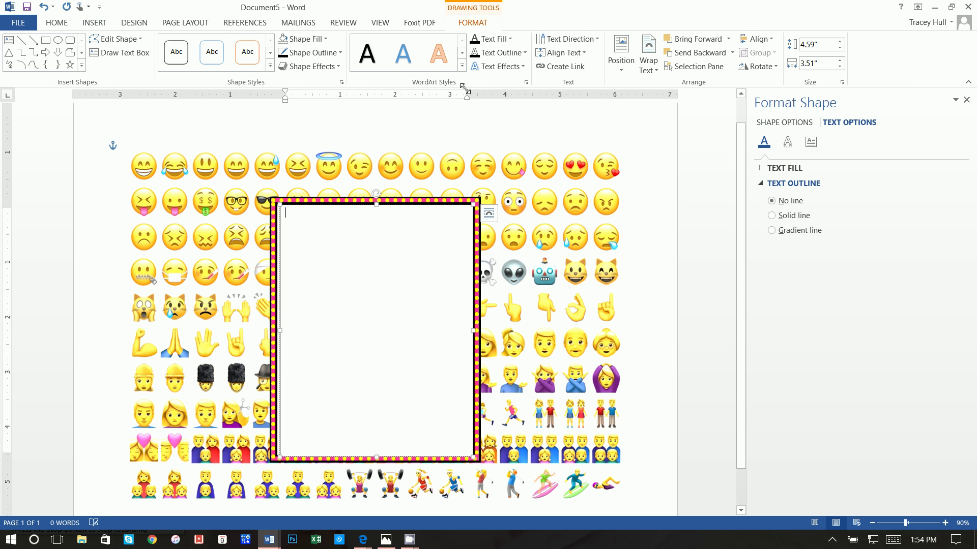
Set the text box to No Fill and No Outline, removing a stray character.
left_click(305, 41)
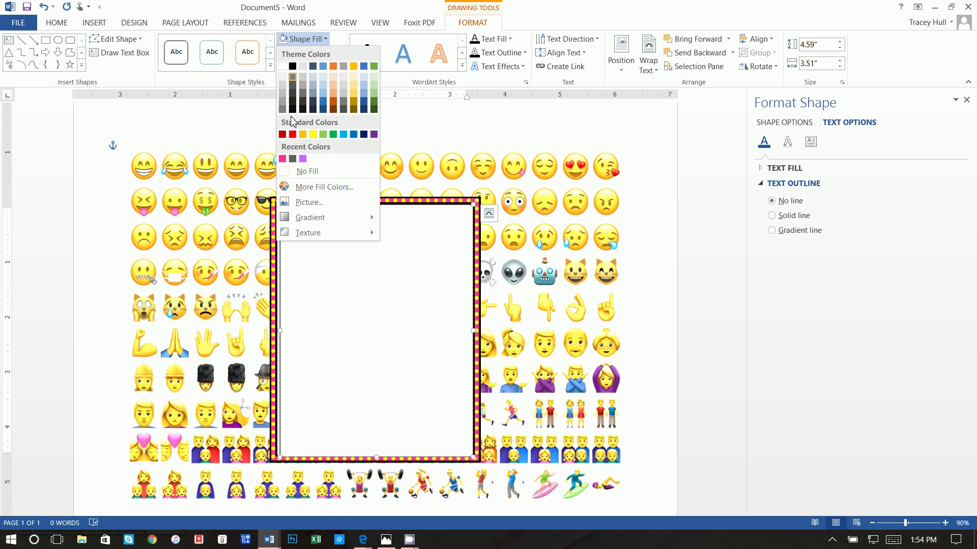
left_click(304, 171)
left_click(310, 52)
left_click(300, 186)
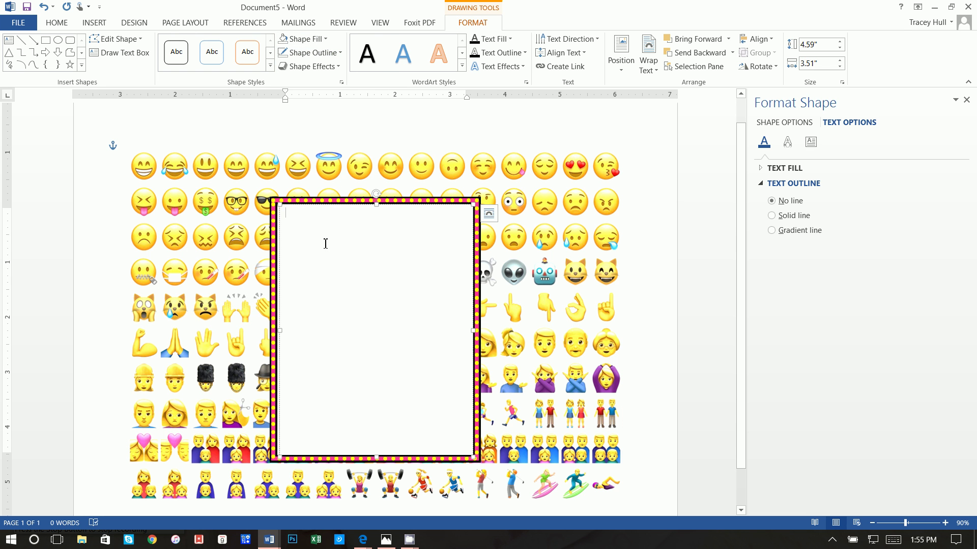
key("BackSpace")
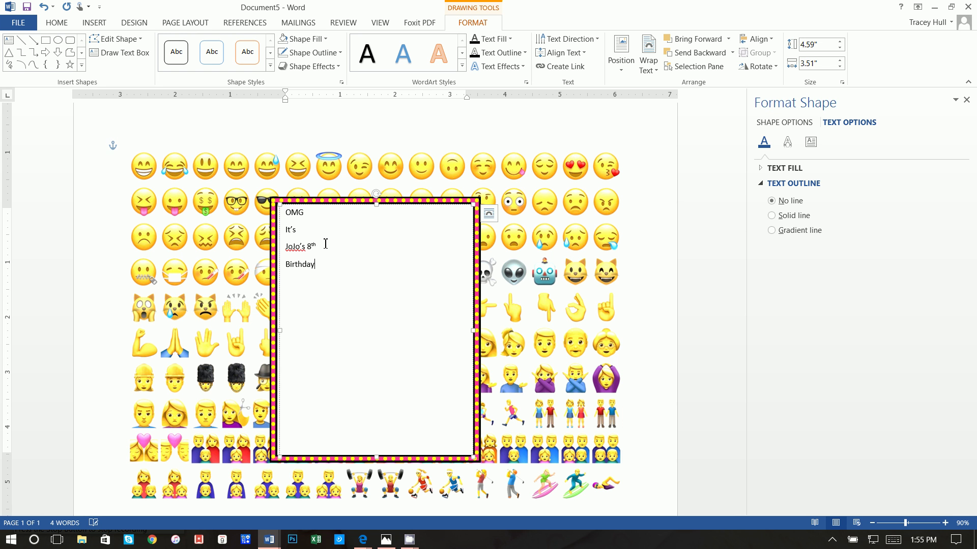
Select all four typed lines of the birthday message in the text box.
left_click_drag(321, 267, 234, 198)
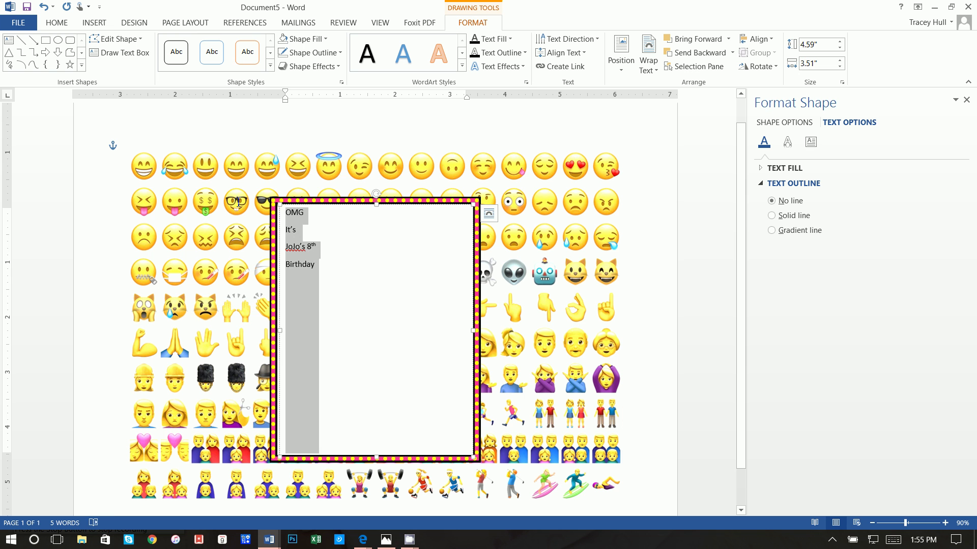
Set OMG in Bodoni MT at 72 pt.
left_click(338, 284)
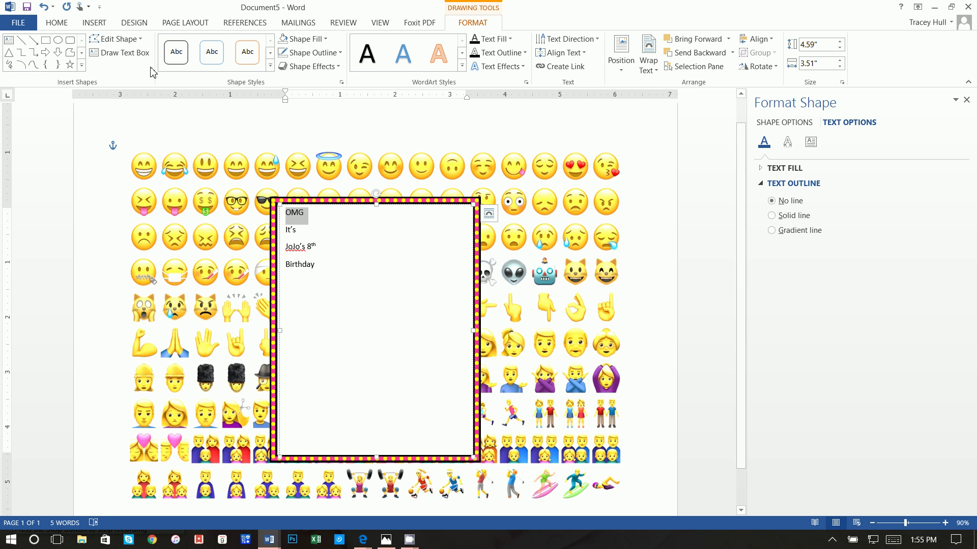
left_click(56, 22)
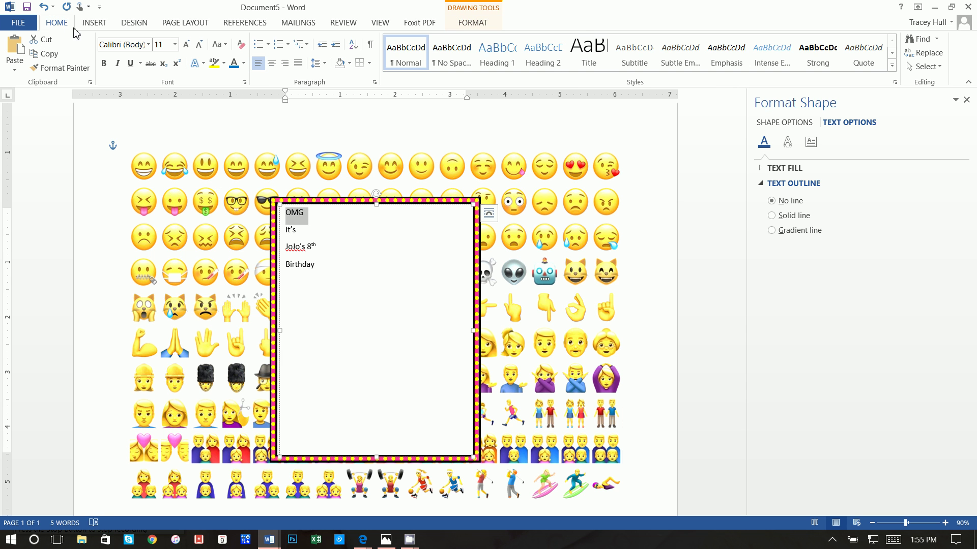
left_click(148, 44)
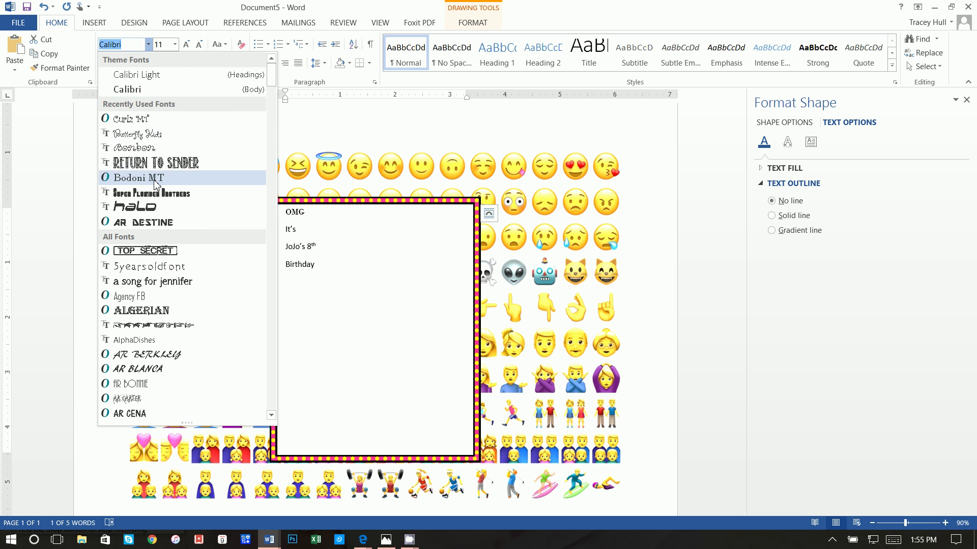
left_click(154, 177)
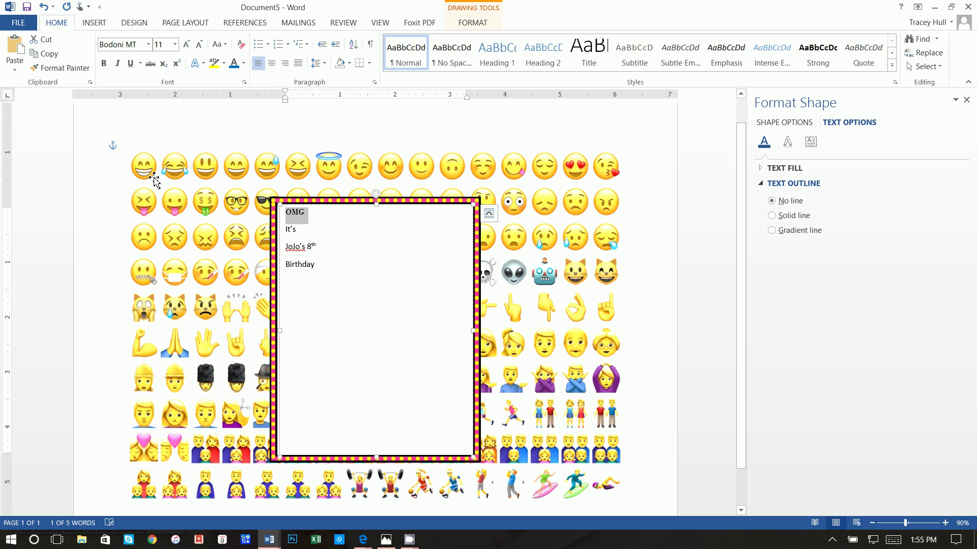
left_click(170, 45)
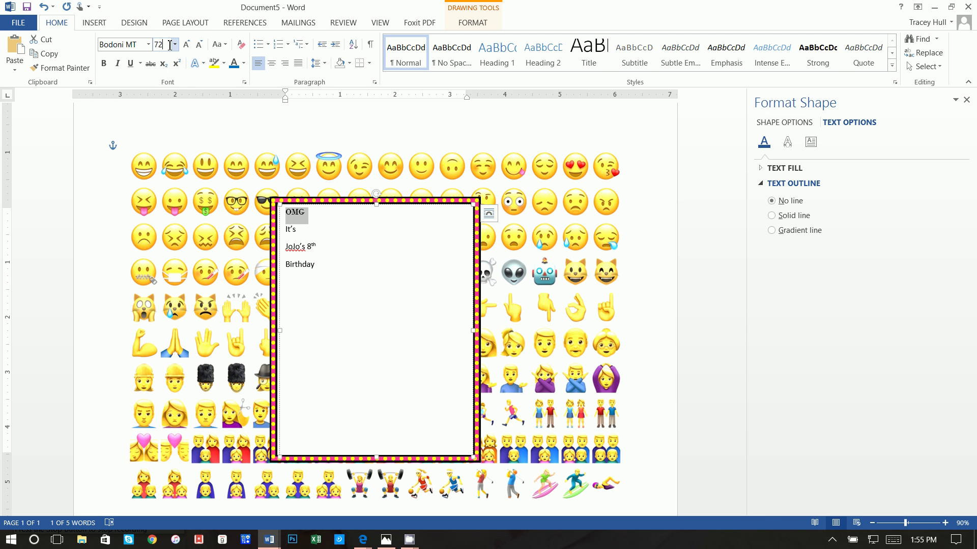
key("Return")
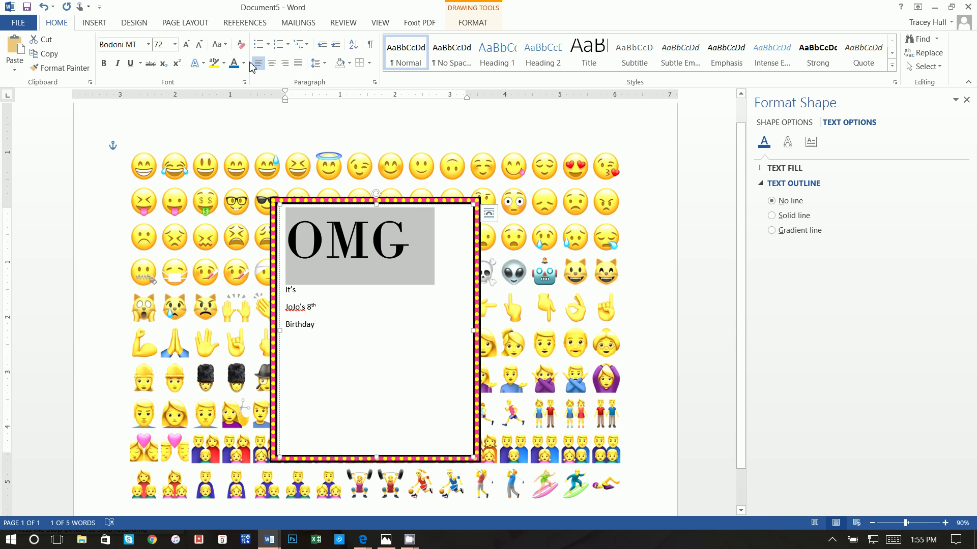
Color OMG pink with an Automatic text outline and center it.
left_click(243, 64)
left_click(234, 198)
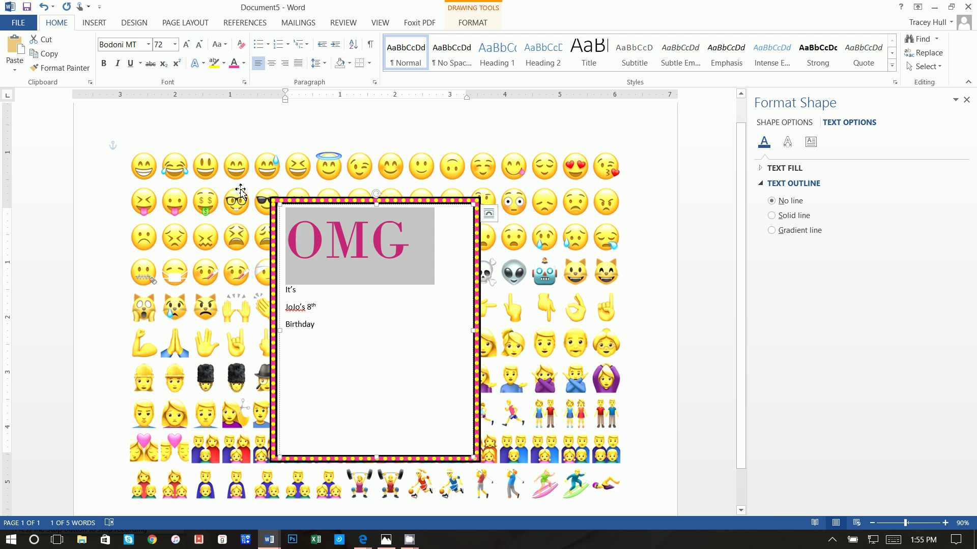
left_click(203, 63)
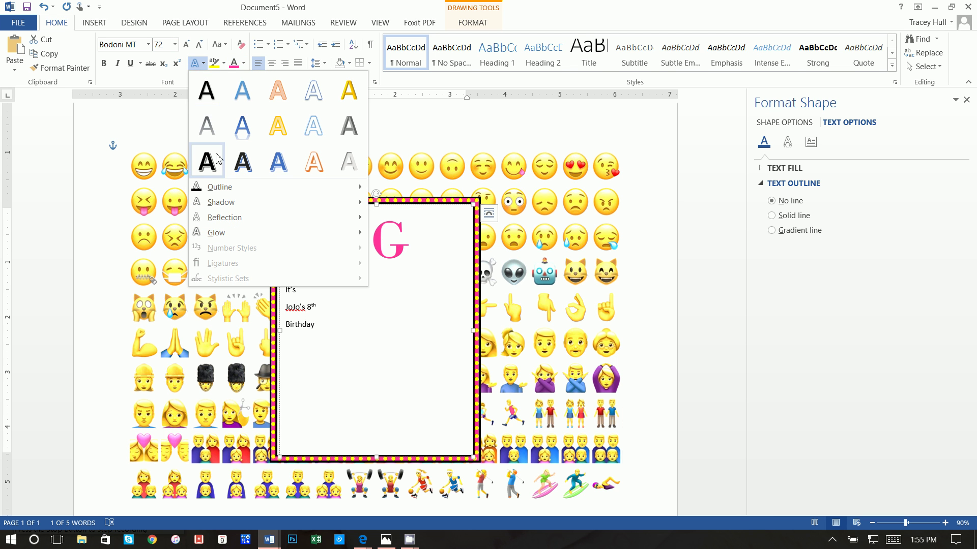
mouse_move(220, 190)
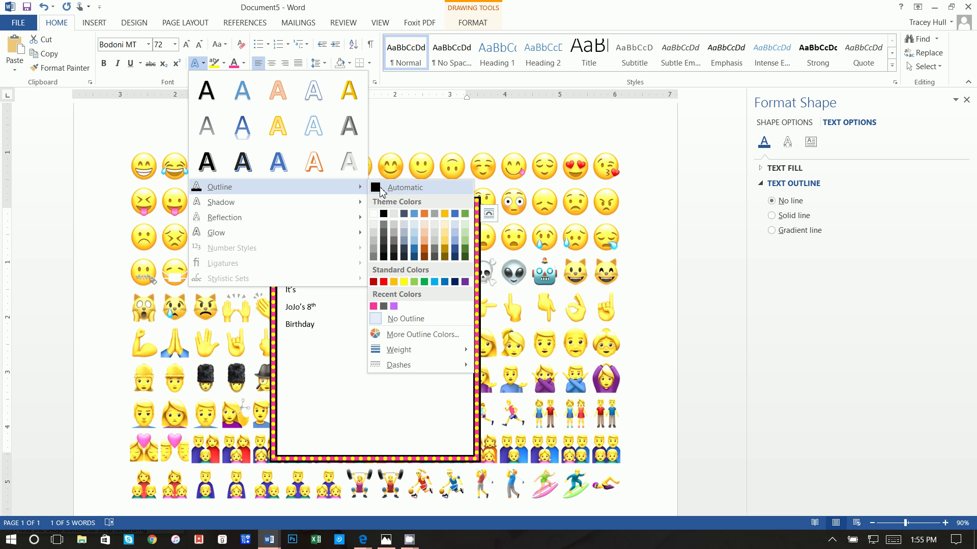
left_click(379, 188)
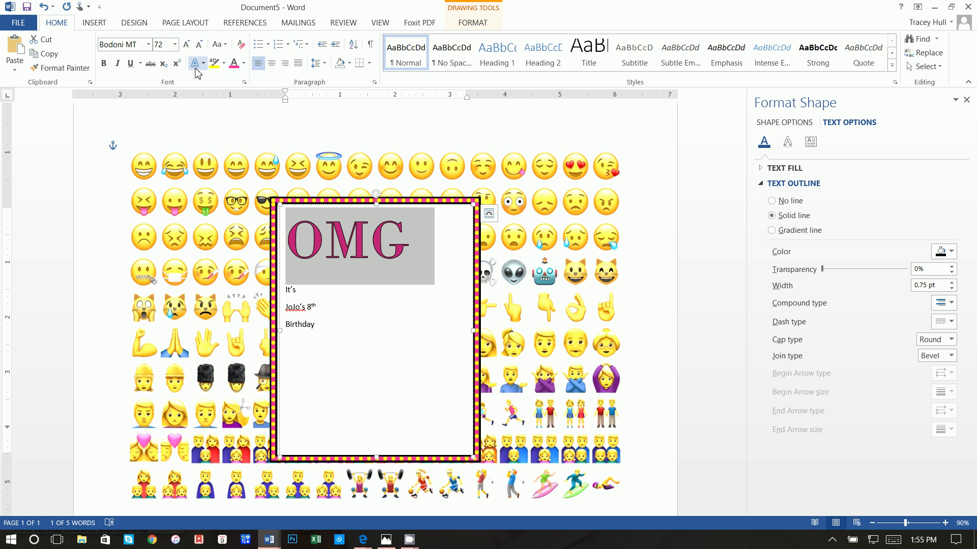
left_click(272, 63)
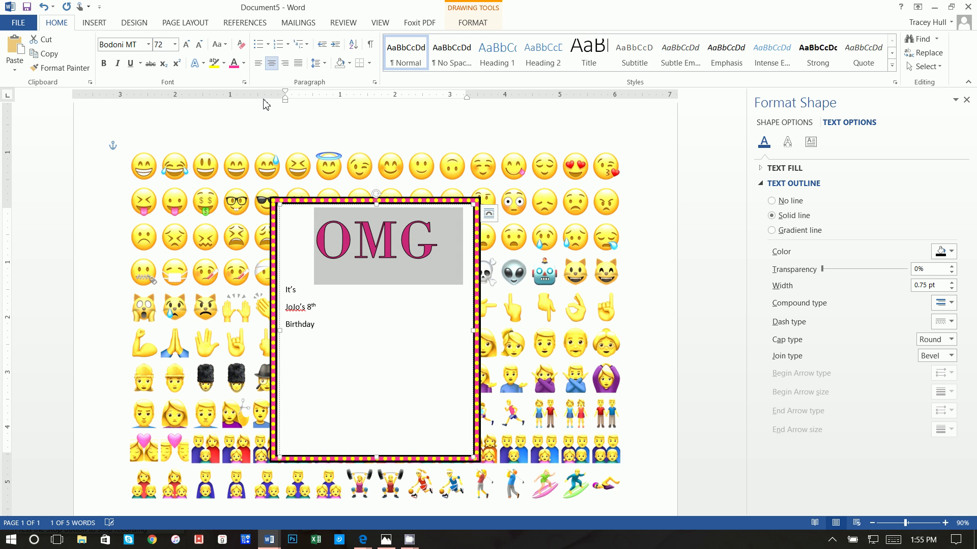
left_click(315, 239)
double_click(292, 290)
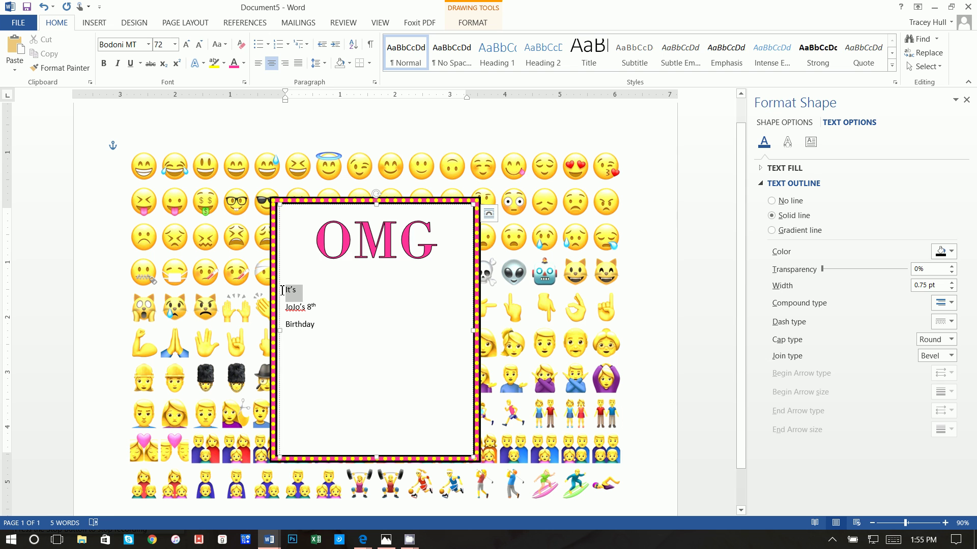
Center the It's line and set it to 24 pt.
left_click(272, 63)
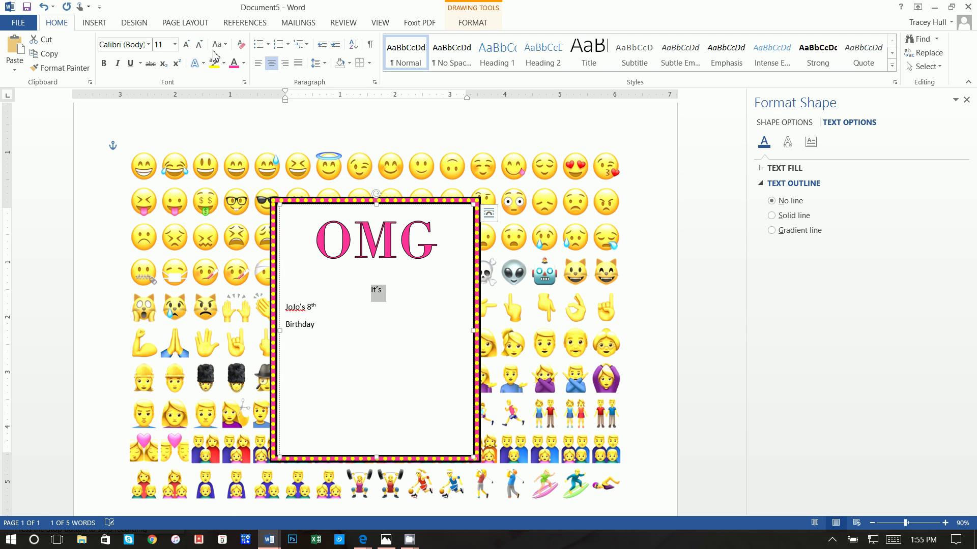
left_click(167, 47)
type("24")
key("Return")
left_click(368, 268)
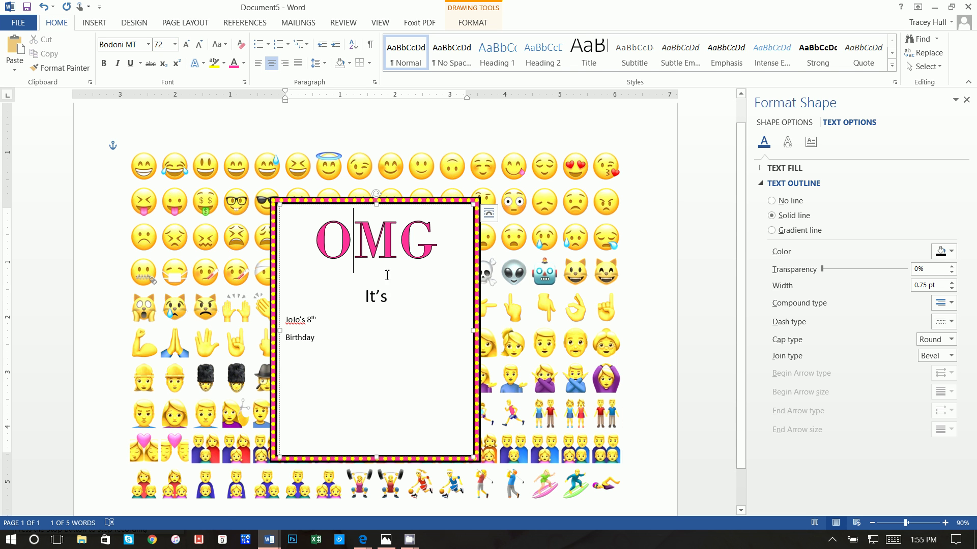
Give the name-and-8th line a sketchy decorative font at 60 pt, centered.
left_click_drag(319, 322, 286, 320)
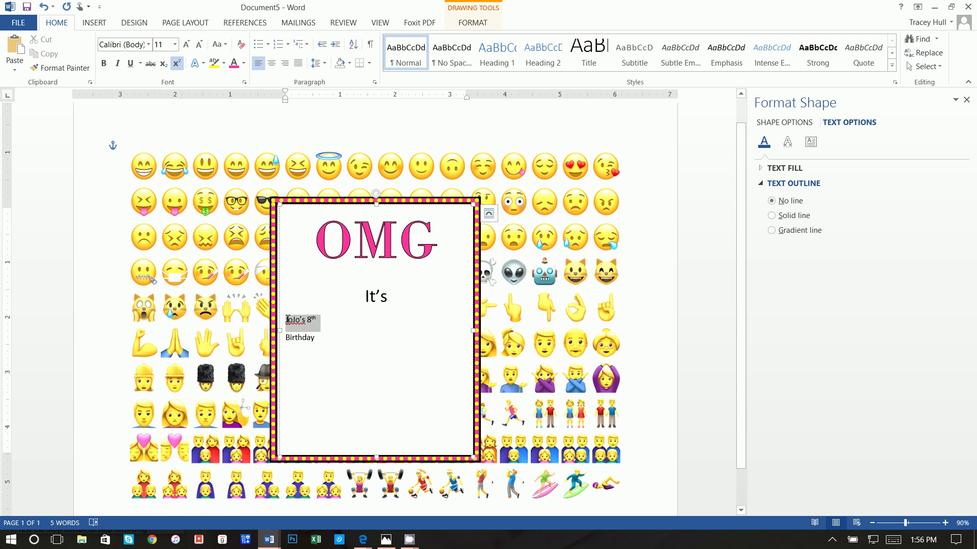
left_click(136, 48)
key("BackSpace")
key("Return")
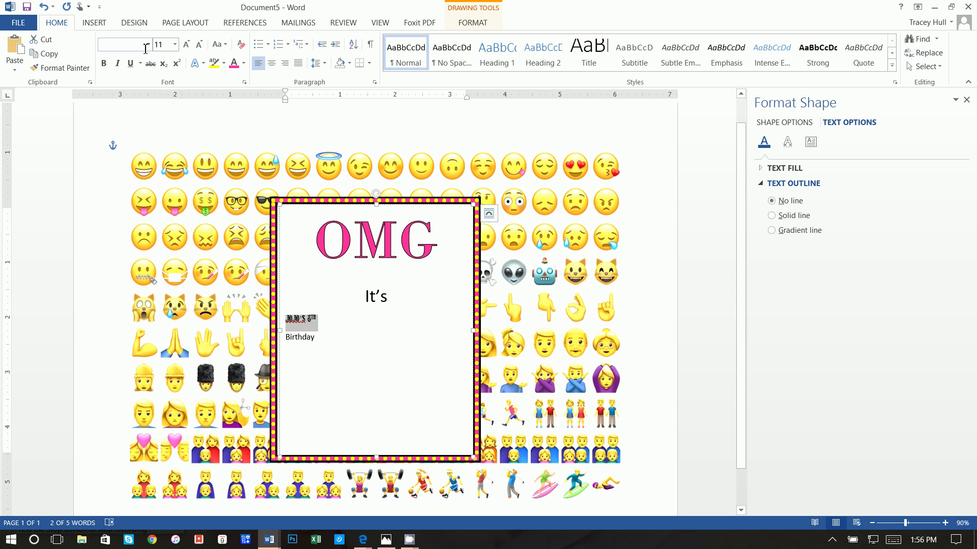
left_click(165, 44)
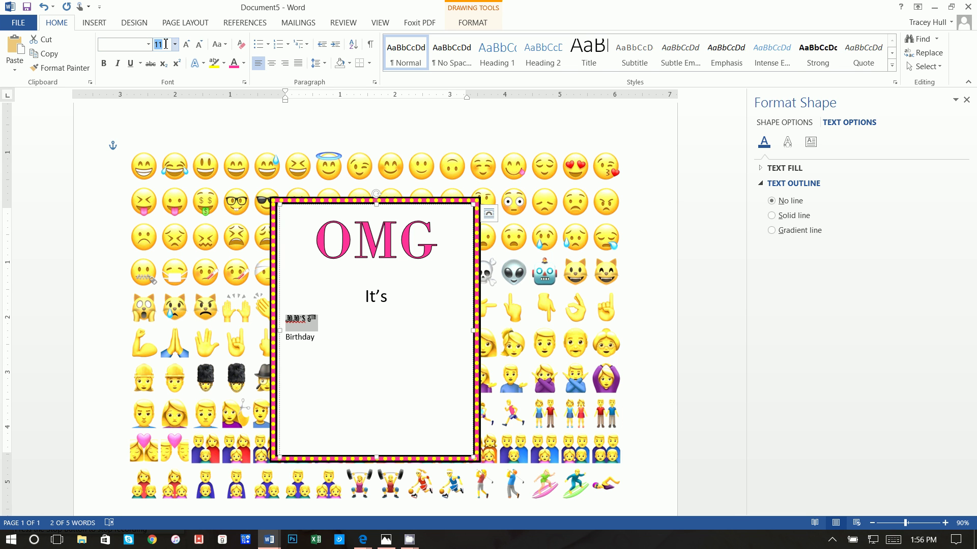
type("60")
key("Return")
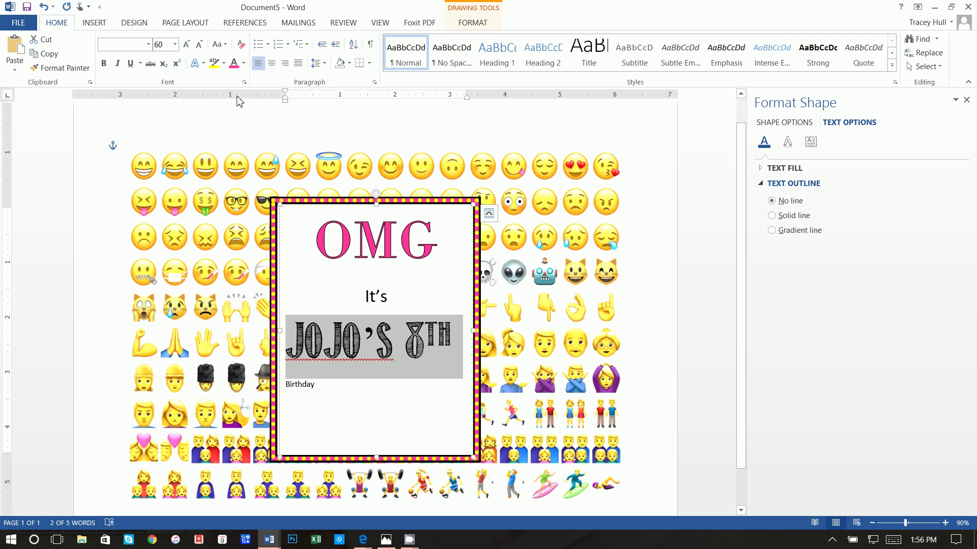
left_click(272, 63)
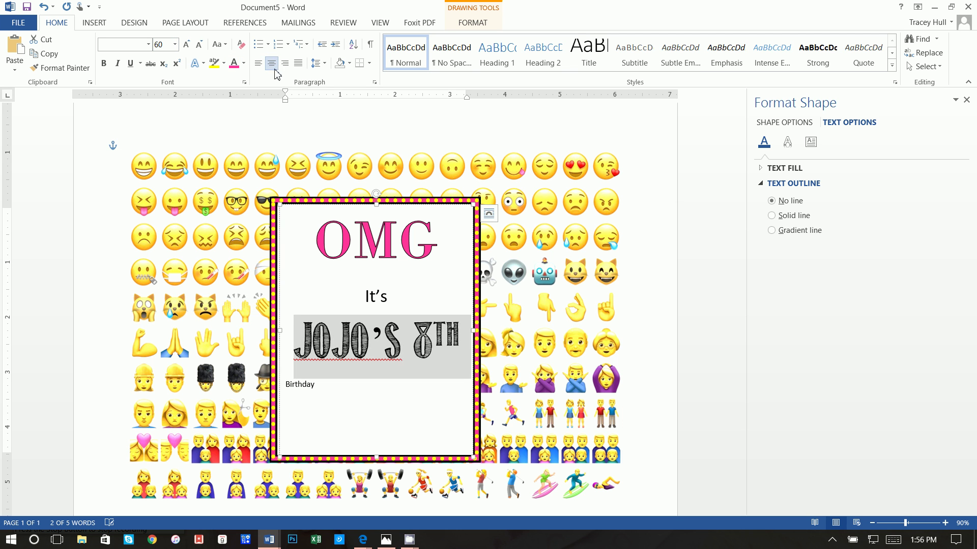
Set Birthday to Curlz MT at 48 pt, centered.
double_click(308, 386)
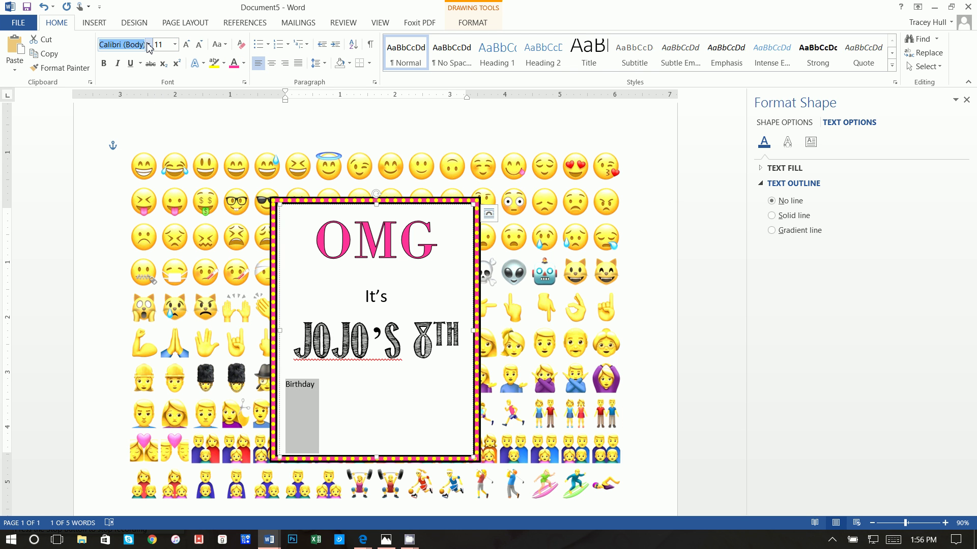
type("Curlz MT")
key("Return")
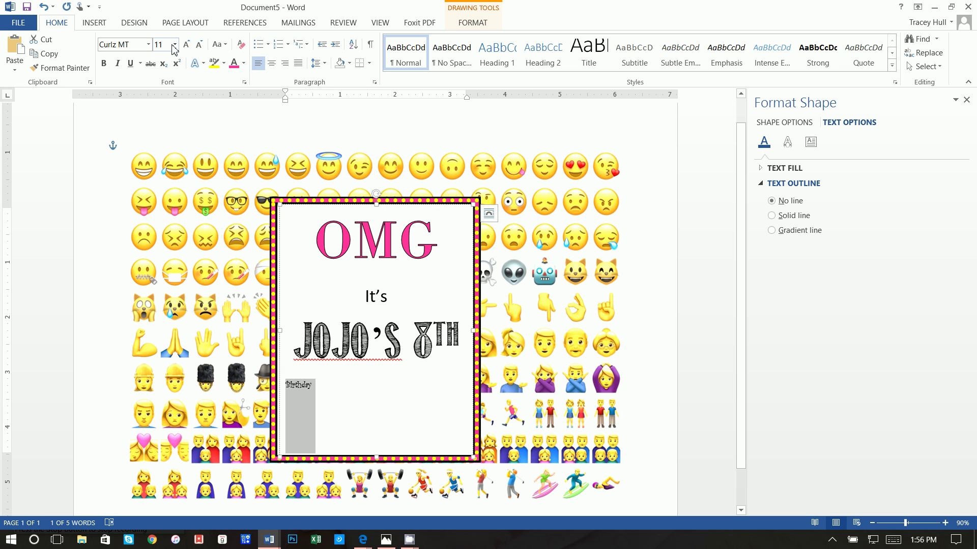
left_click(171, 44)
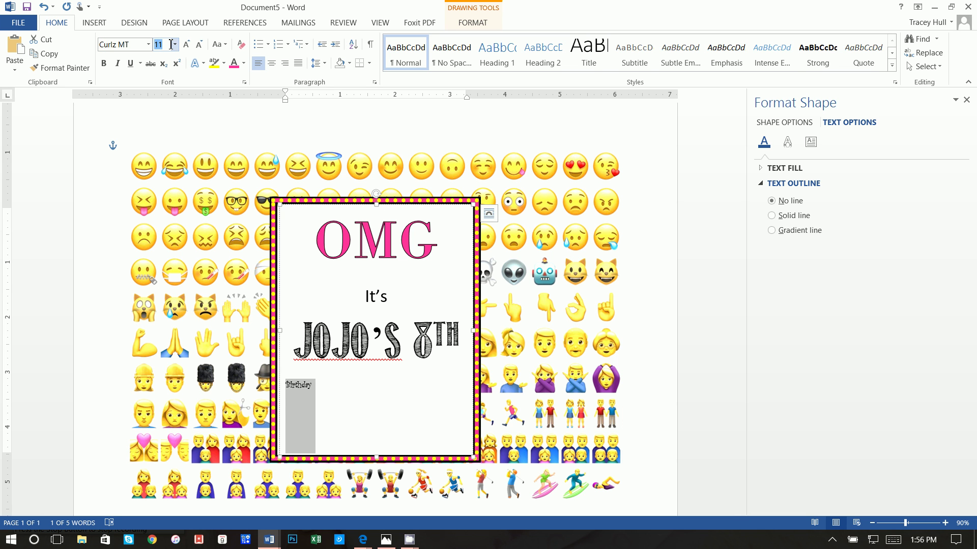
type("48")
key("Return")
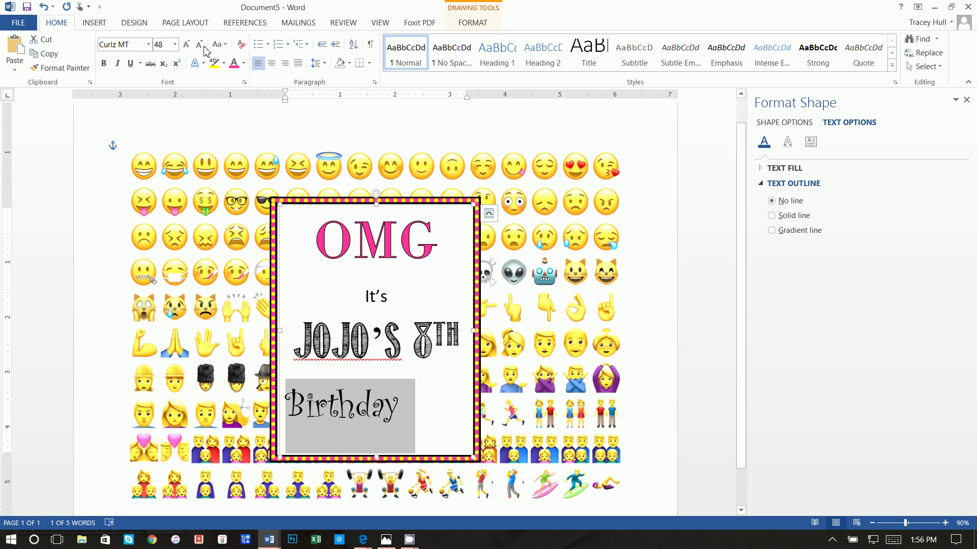
left_click(272, 63)
left_click(402, 341)
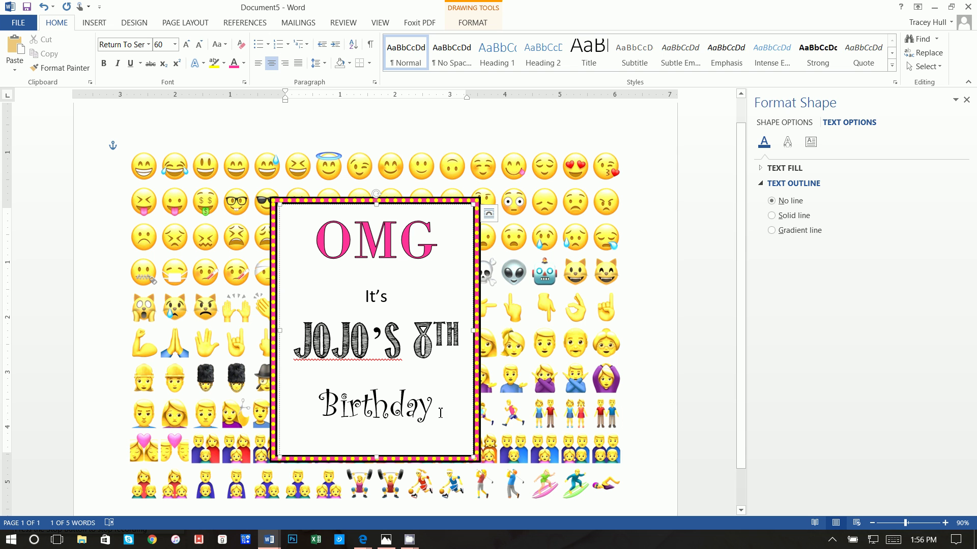
Colour the JOJO'S 8TH line purple.
triple_click(403, 362)
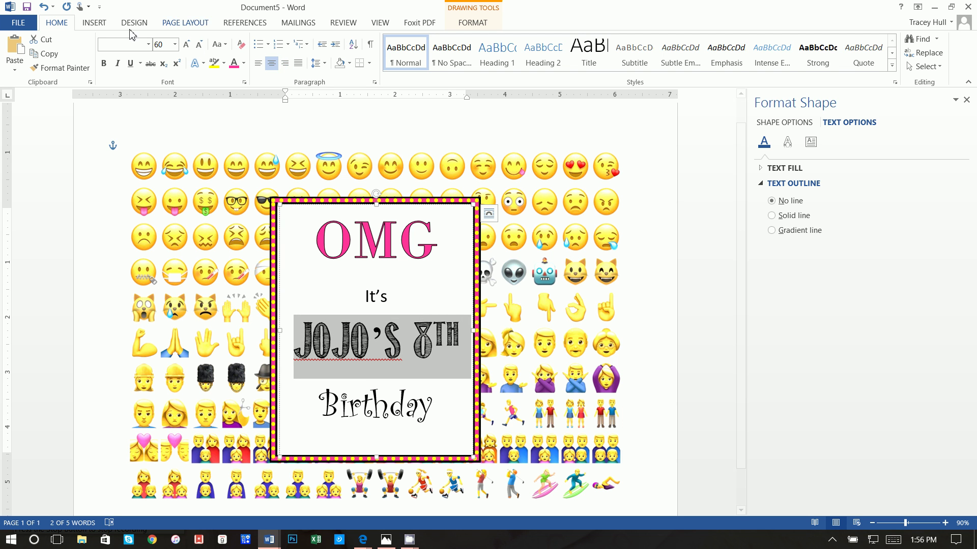
left_click(243, 63)
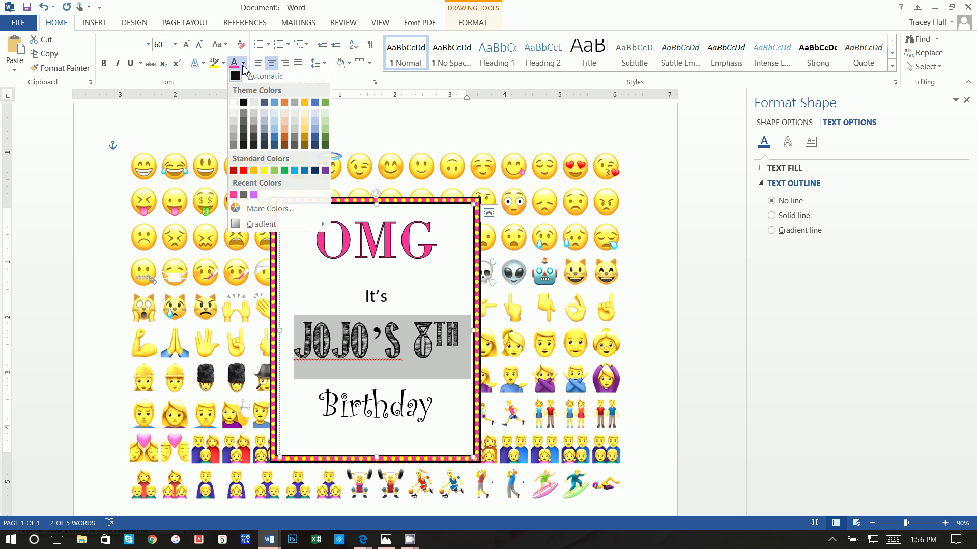
left_click(325, 174)
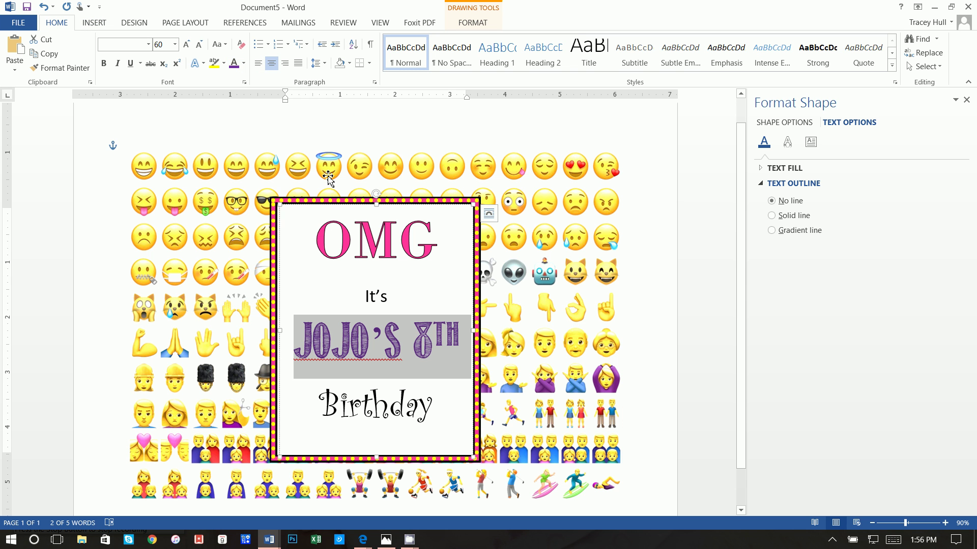
Colour the word Birthday blue, then select all the frame's text lines.
double_click(374, 395)
left_click(244, 64)
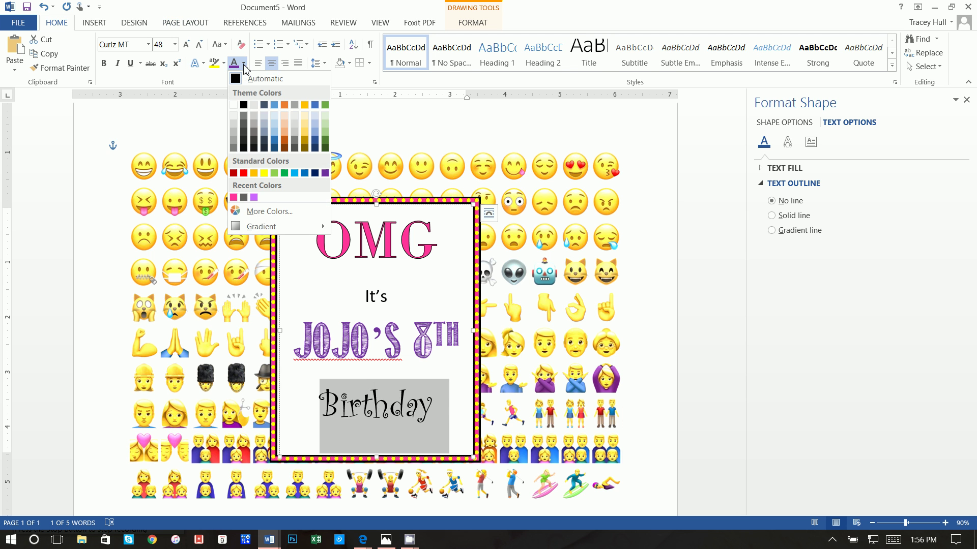
left_click(303, 169)
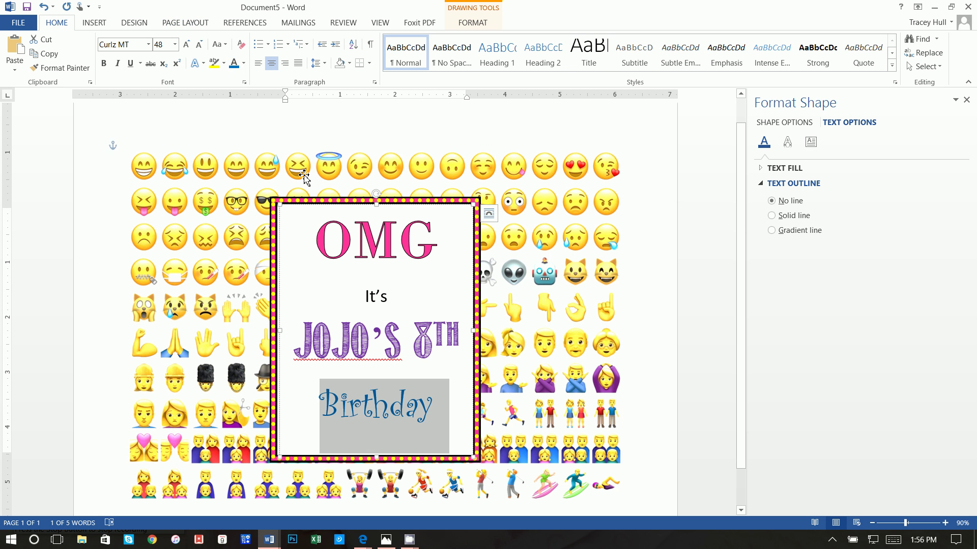
left_click(408, 359)
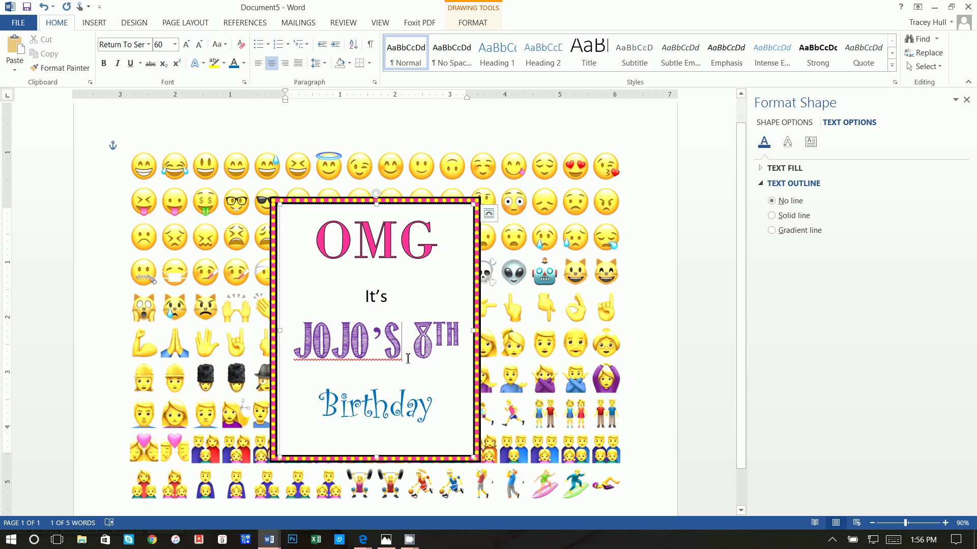
left_click_drag(433, 409, 288, 223)
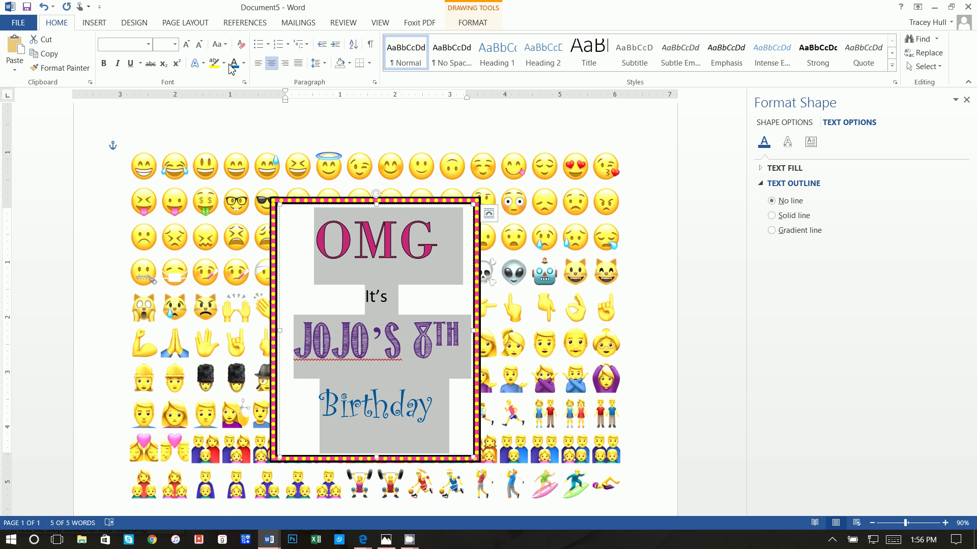
Give the selected birthday lines Single line spacing with 0 pt spacing after.
left_click(327, 68)
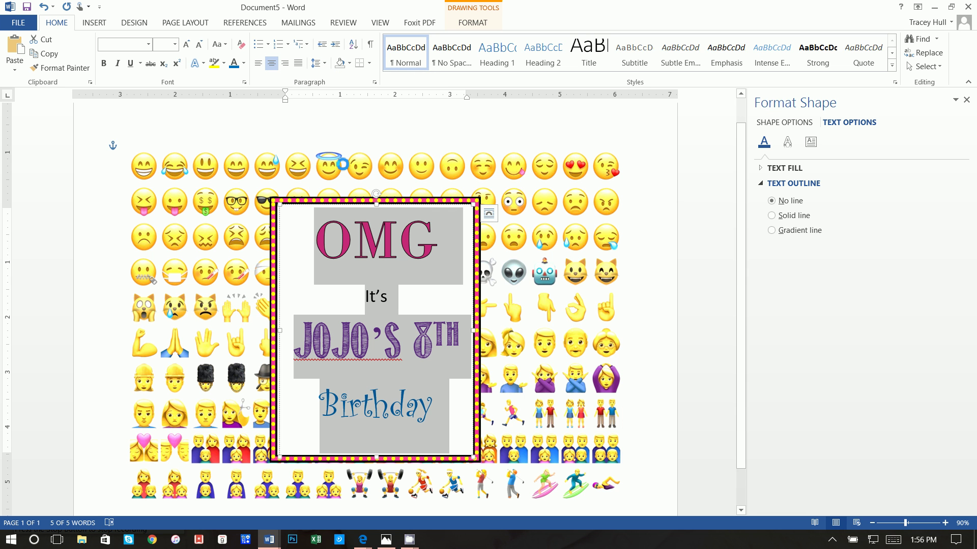
left_click(337, 166)
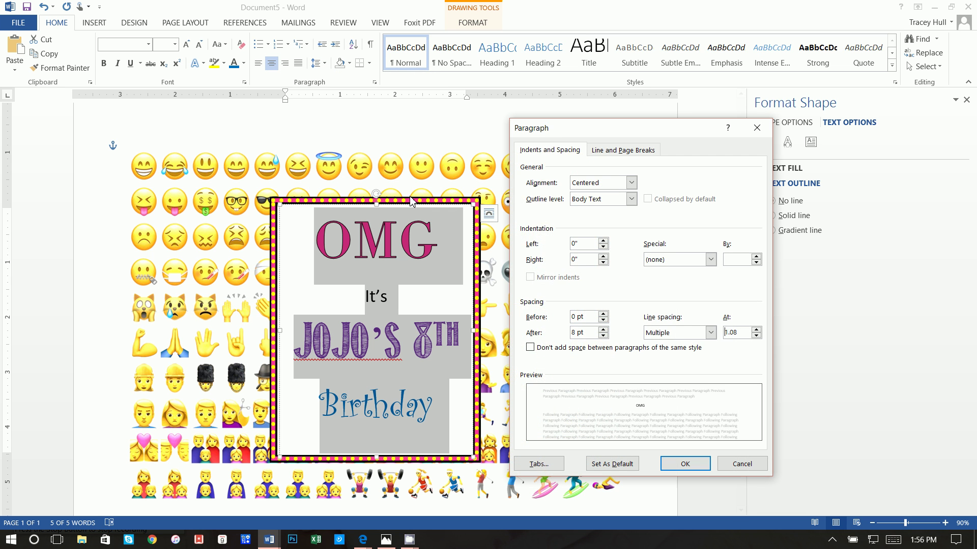
left_click(603, 335)
left_click(603, 336)
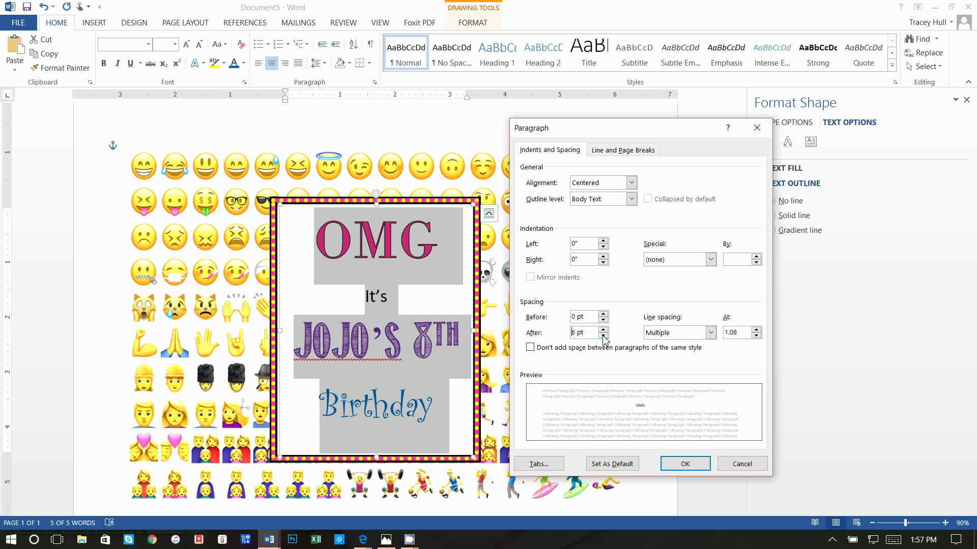
left_click(711, 332)
left_click(672, 343)
left_click(686, 464)
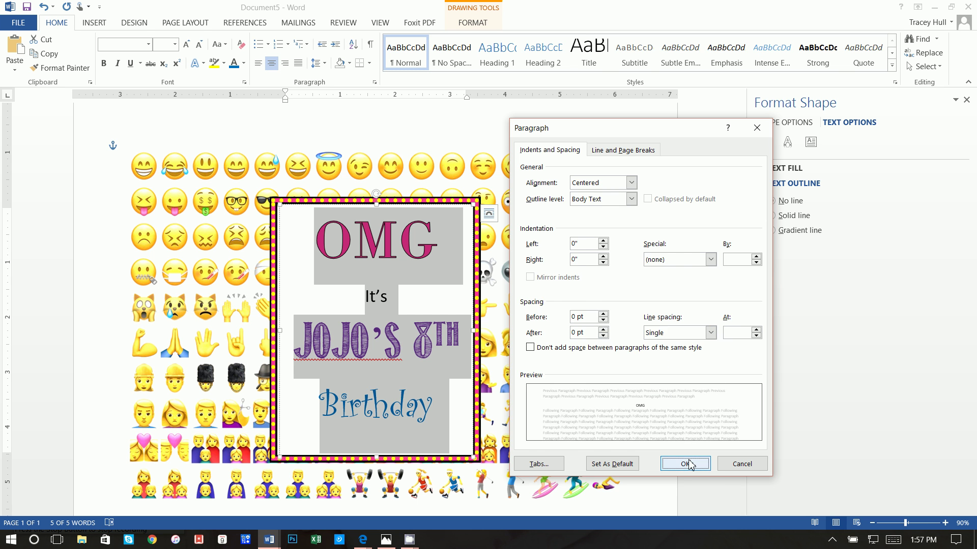
left_click(351, 237)
left_click(330, 232)
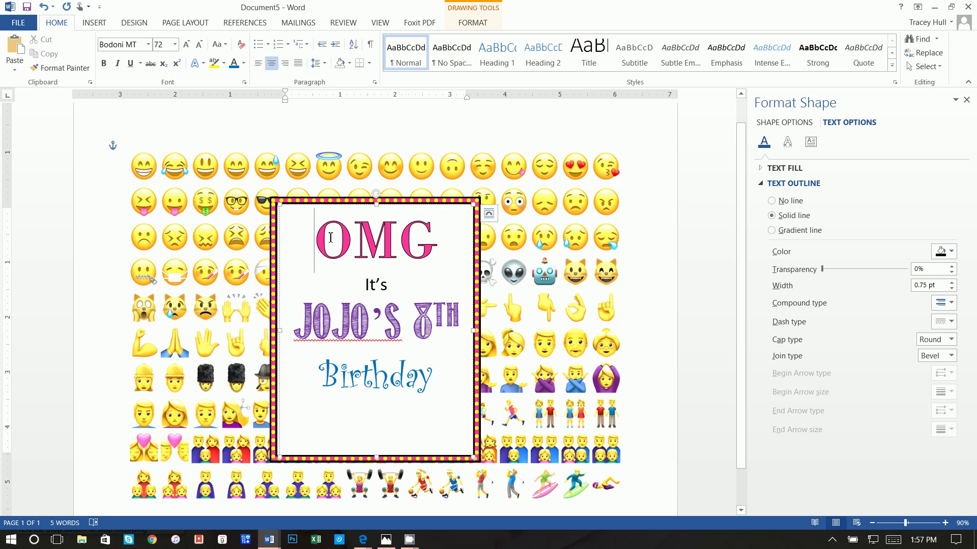
Insert an empty line above OMG and set its font size to 36 pt.
key("Return")
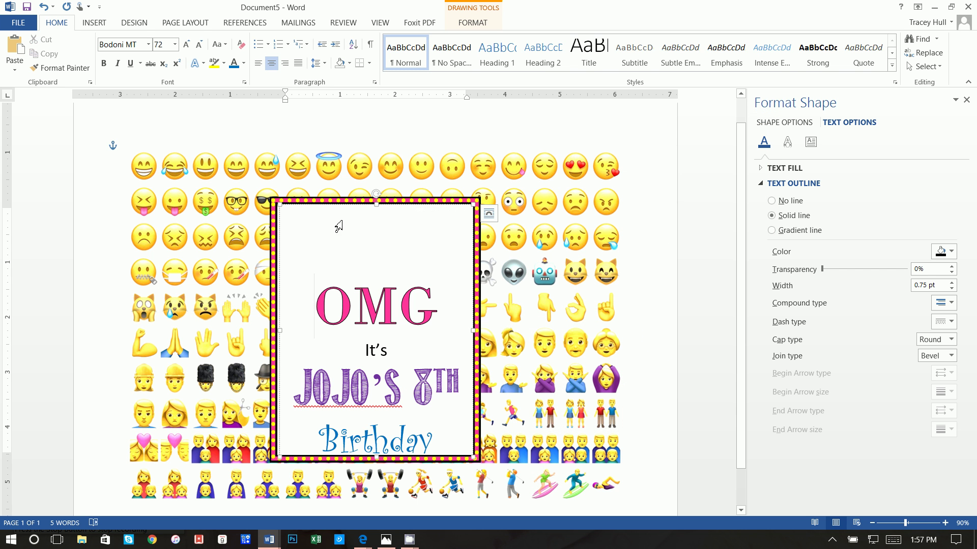
left_click(384, 245)
left_click(172, 49)
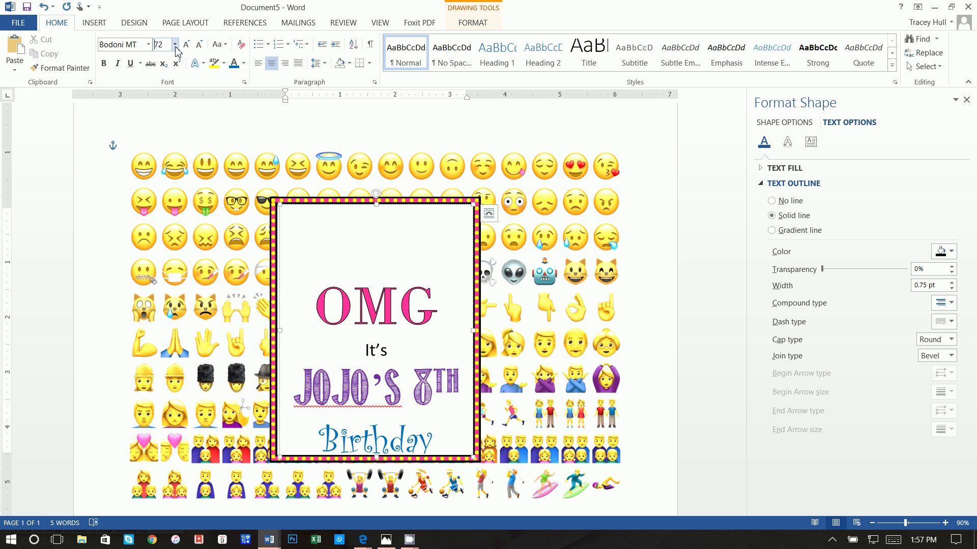
left_click(173, 46)
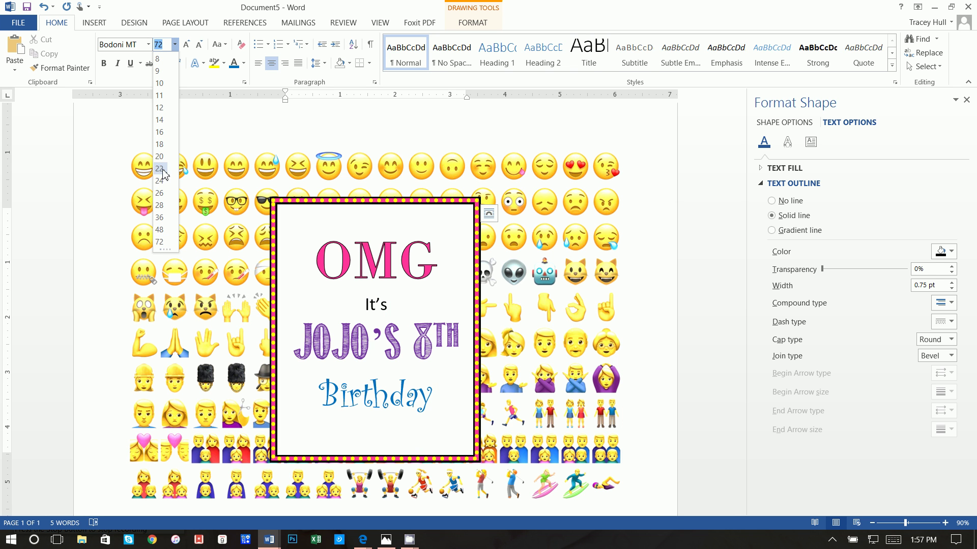
left_click(164, 232)
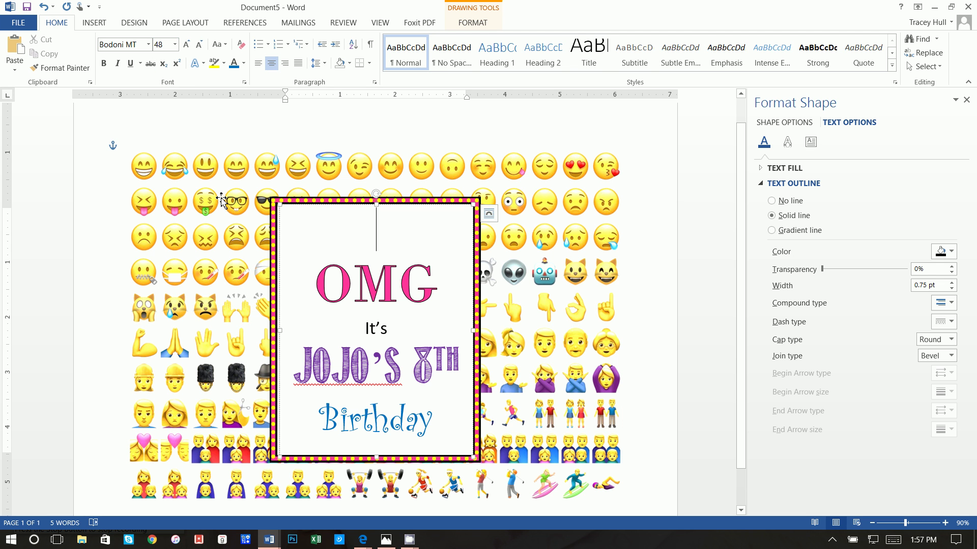
left_click(174, 45)
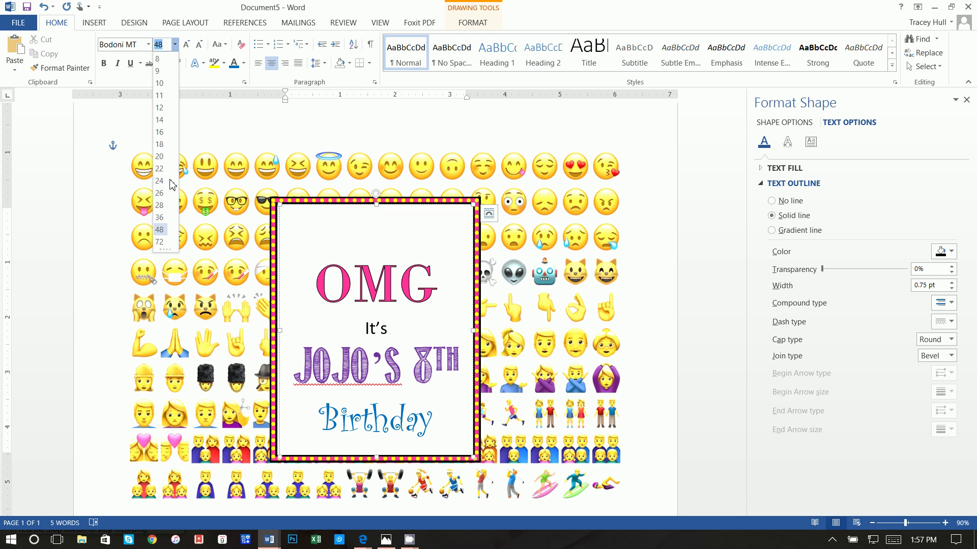
left_click(169, 217)
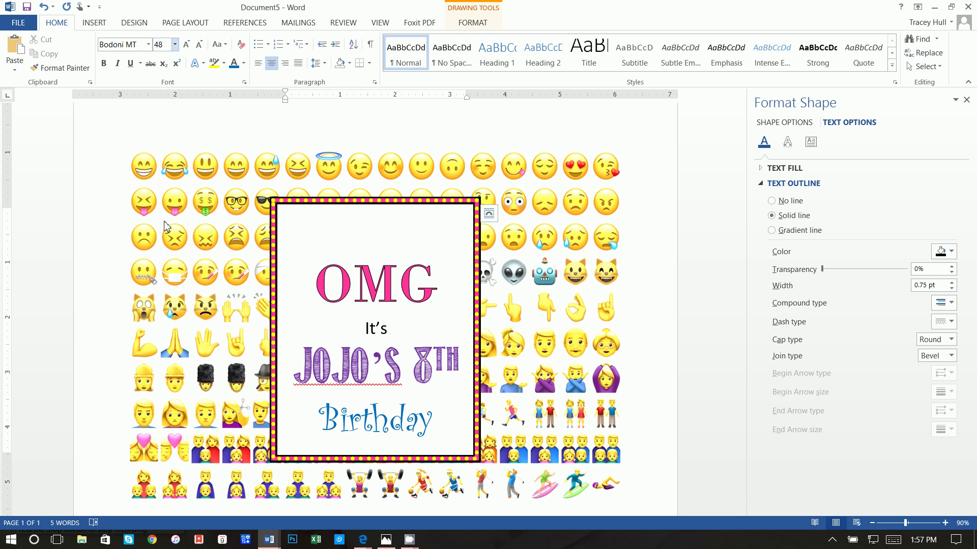
Check the It's and Birthday lines' formatting, then deselect the text box.
left_click(360, 327)
left_click(436, 401)
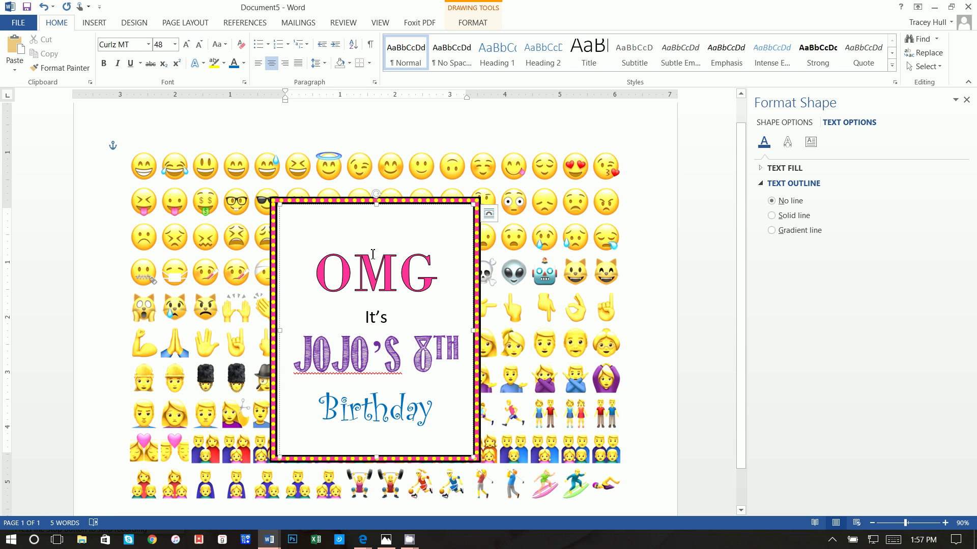
left_click(650, 280)
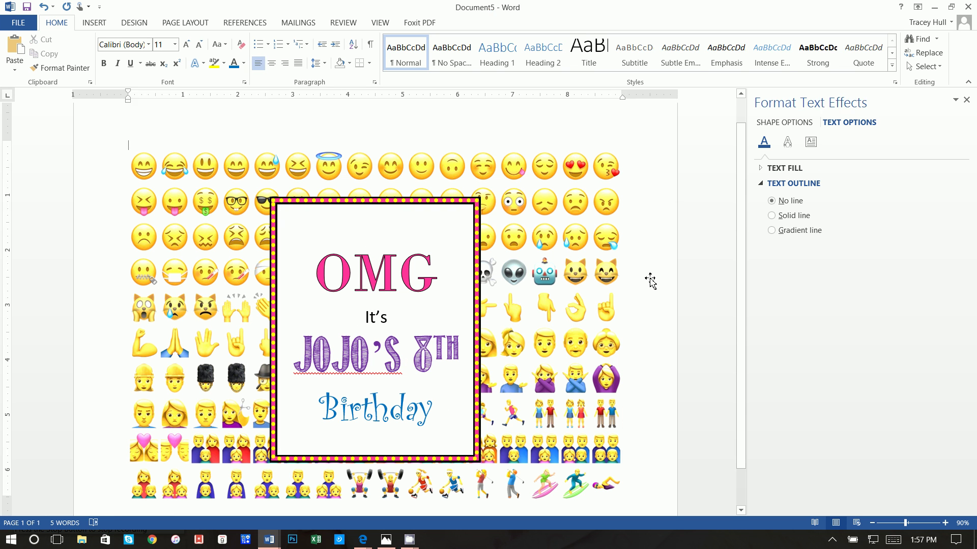
Search Google for 'large emoji .png' in Edge and show image results.
left_click(363, 540)
left_click(399, 450)
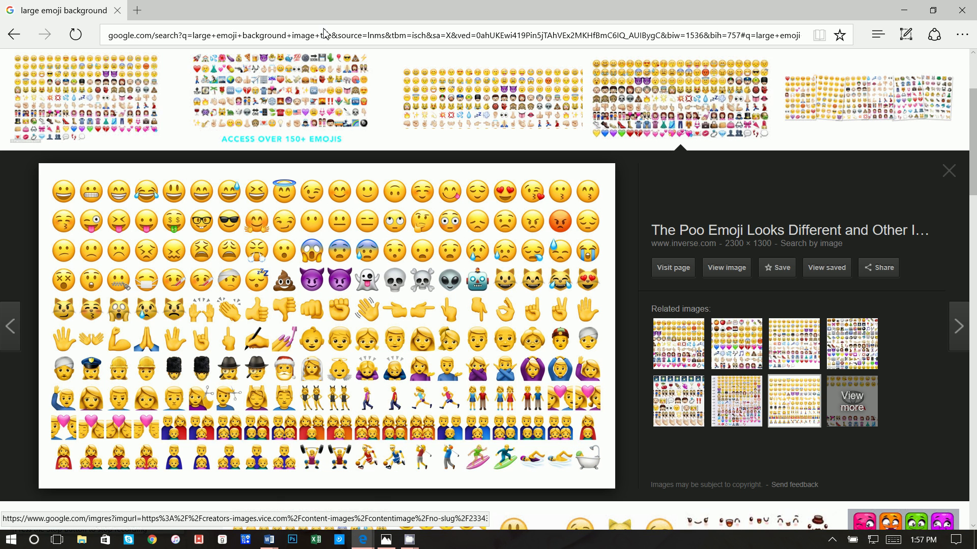
left_click(323, 39)
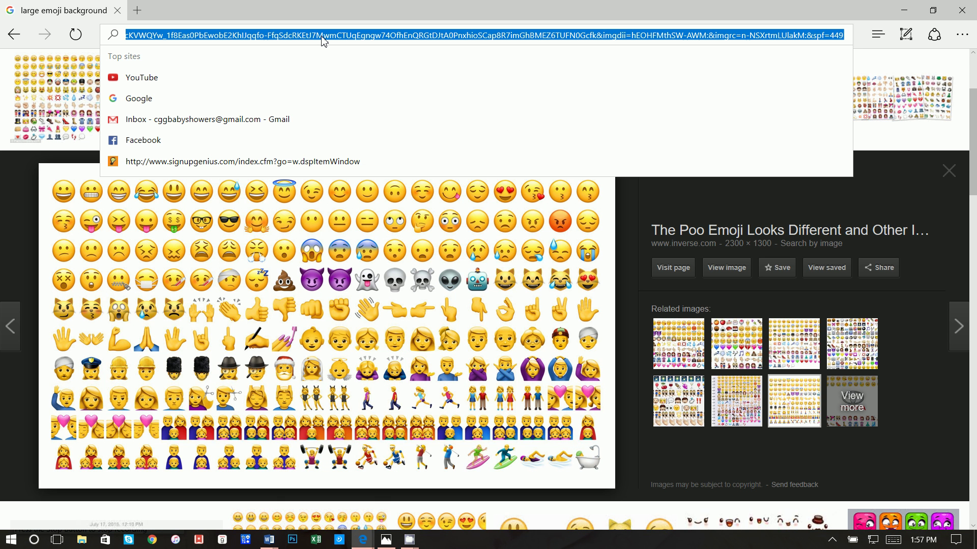
type("large emoji .png")
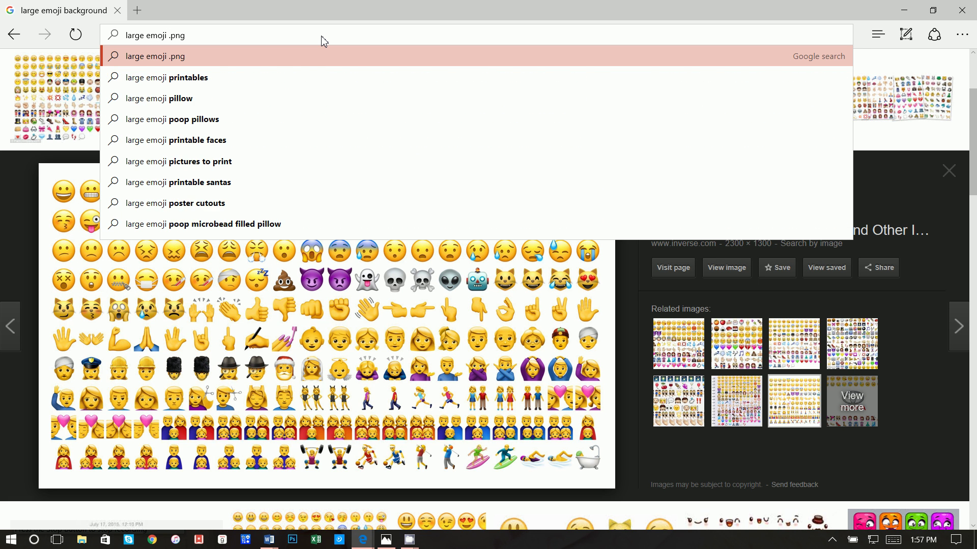
key("Return")
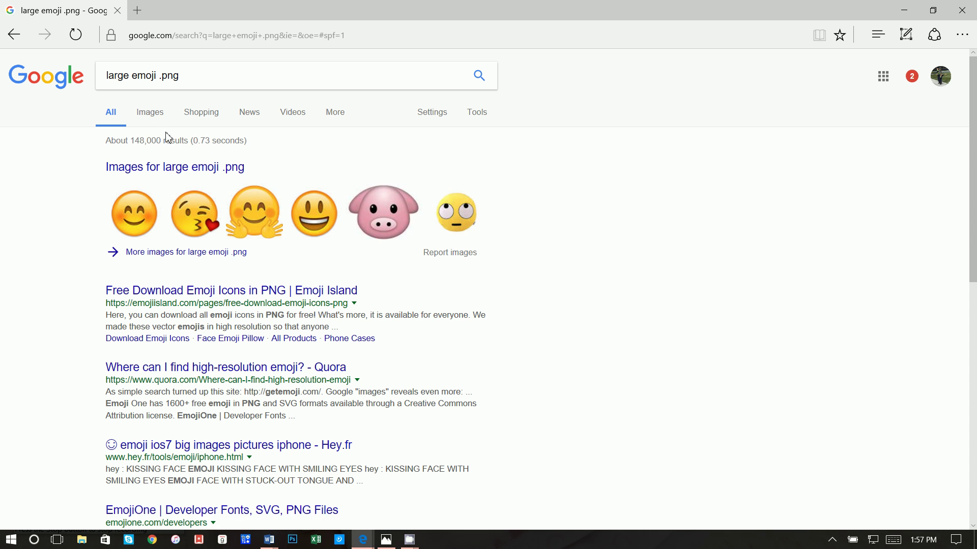
left_click(155, 117)
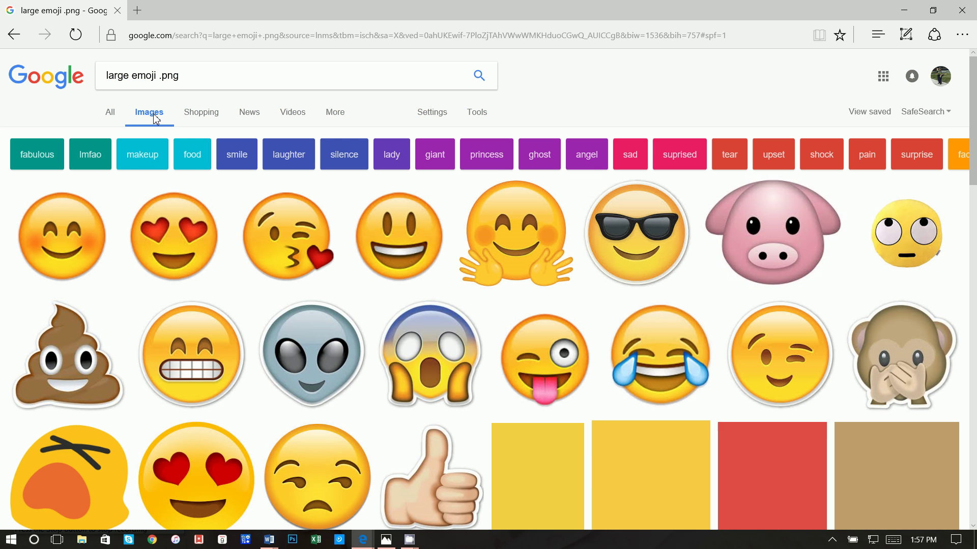
Save the hugging-face emoji picture to the computer as a PNG.
left_click(538, 246)
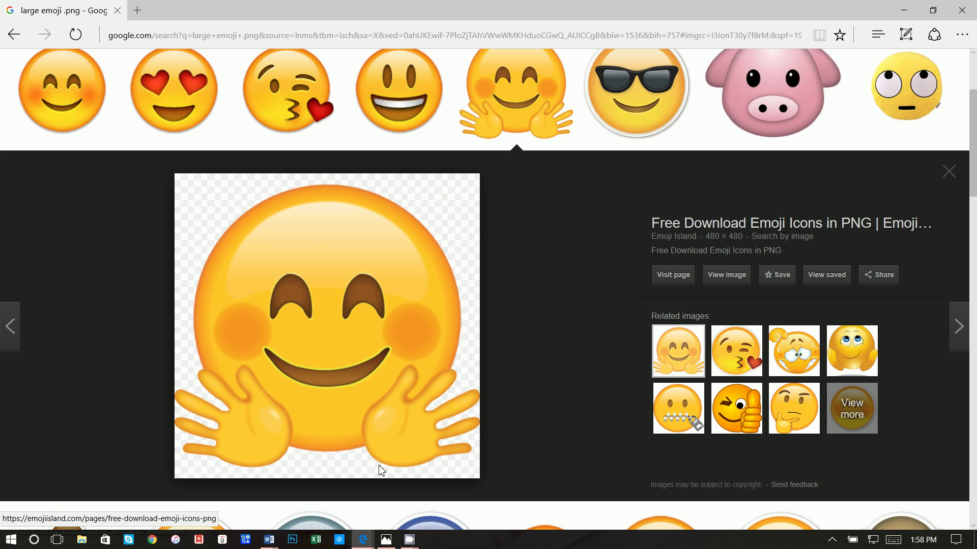
left_click(796, 365)
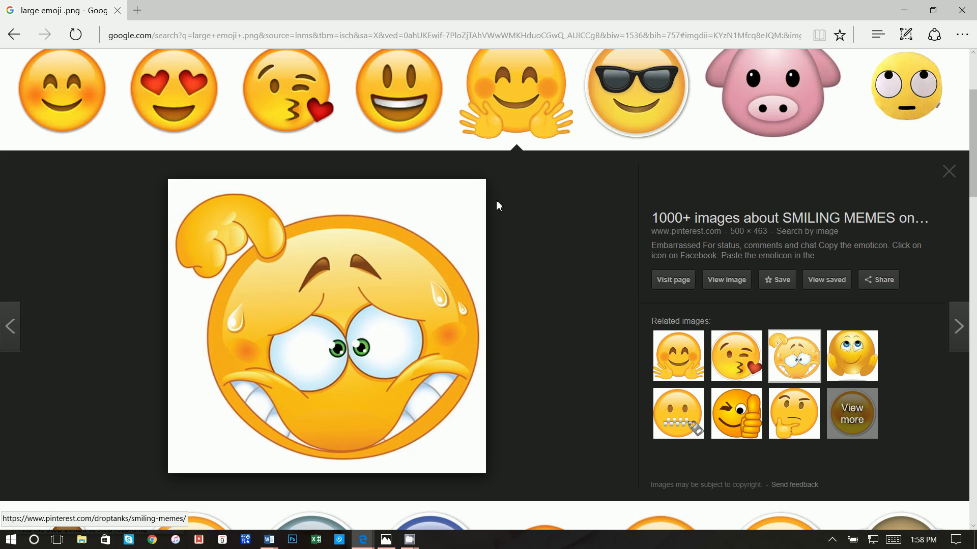
left_click(669, 359)
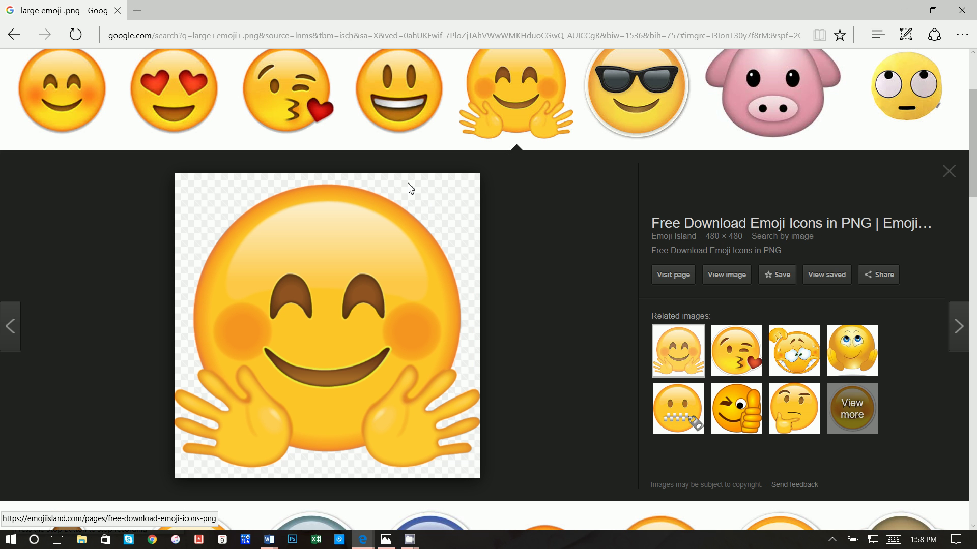
right_click(349, 265)
left_click(384, 405)
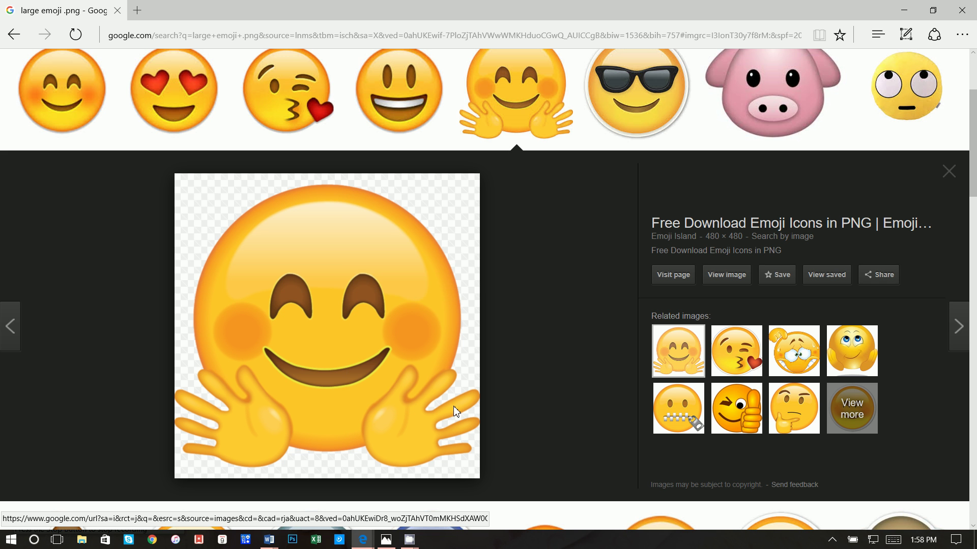
type("rge emoji")
key("Return")
scroll(434, 325, "up", 3)
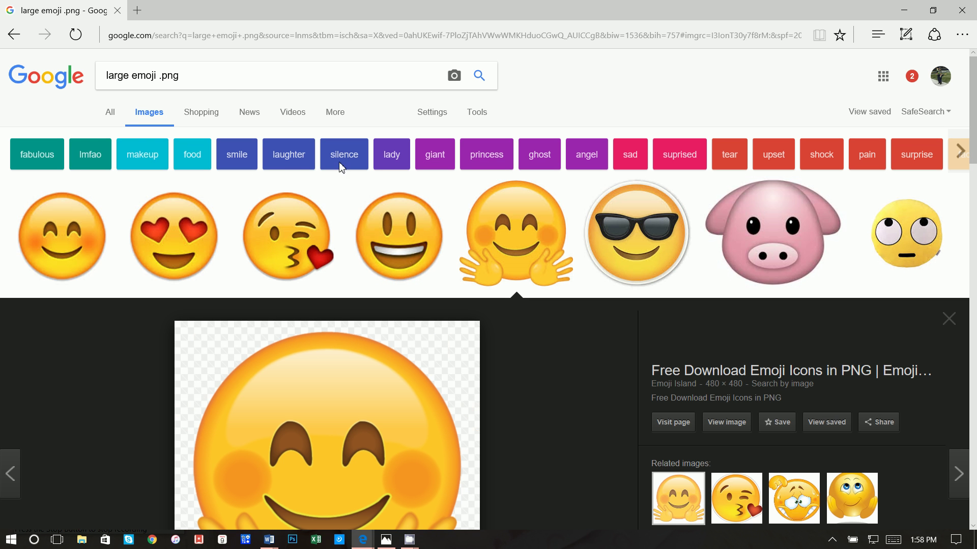
Change the search to 'birthday emoji .png' and browse the results.
double_click(119, 80)
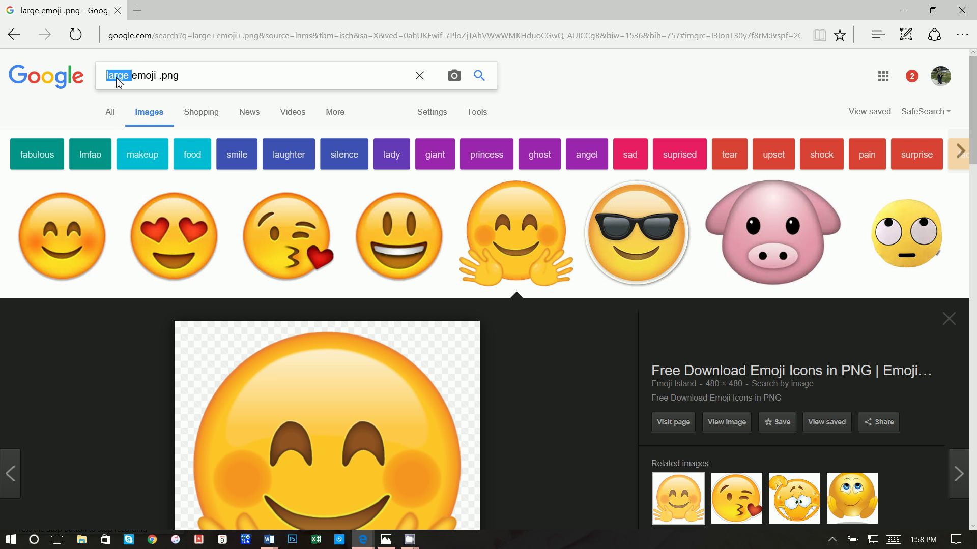
type("birthday")
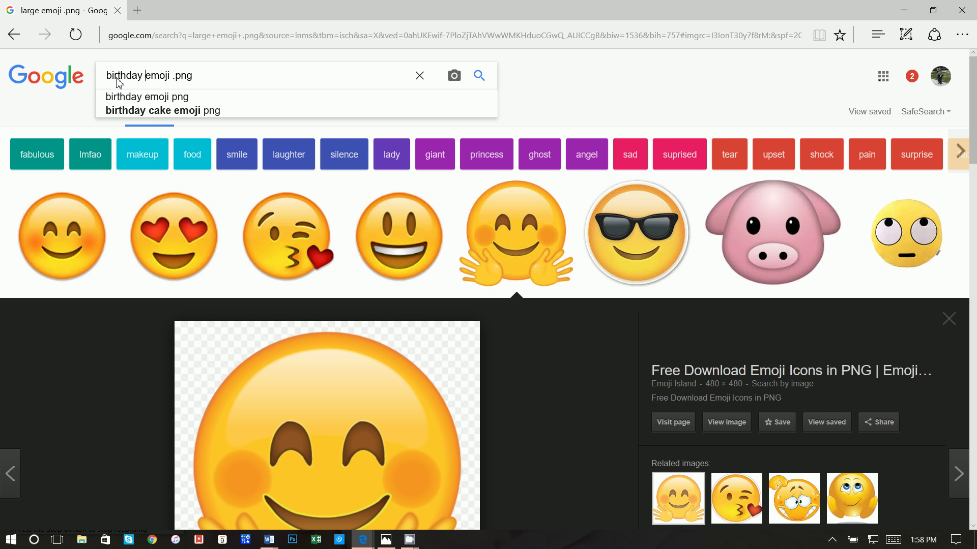
key("Return")
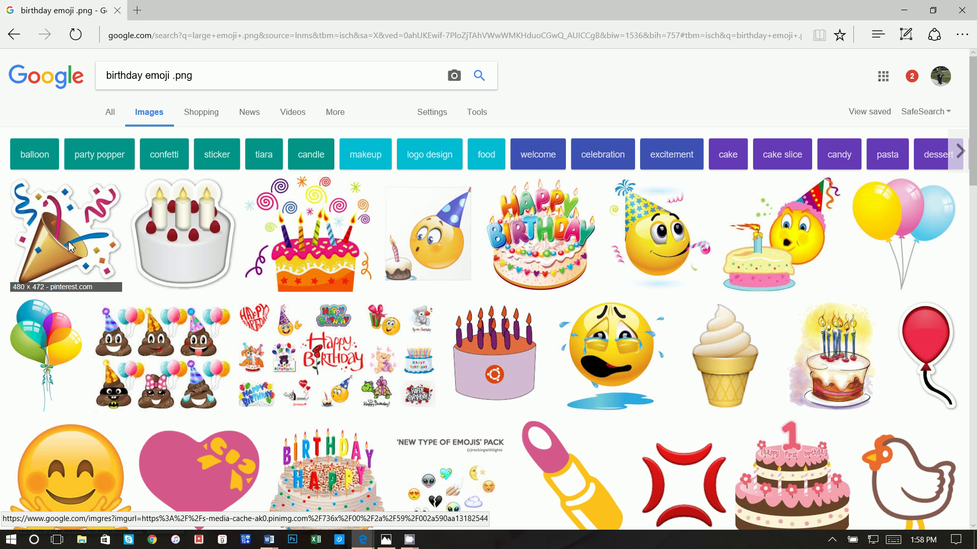
scroll(69, 241, "down", 4)
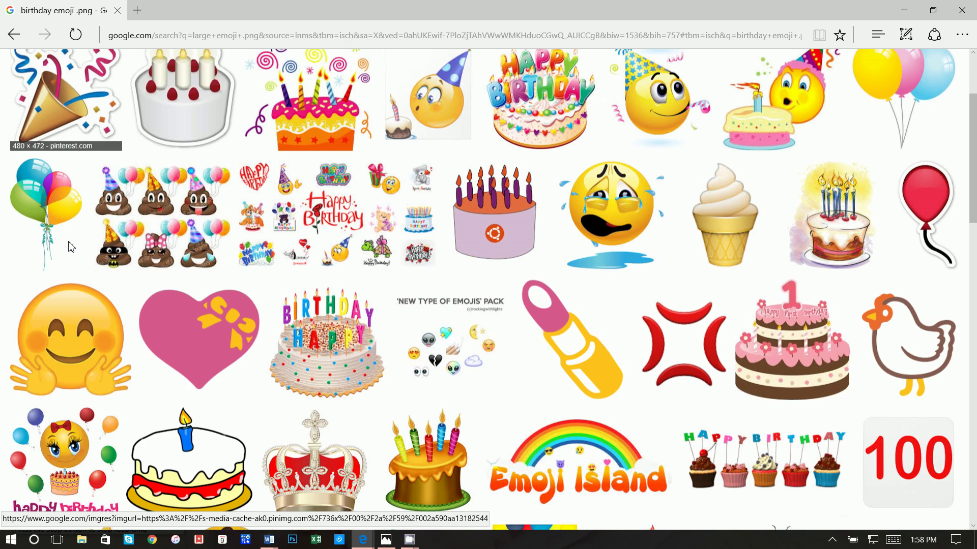
scroll(68, 241, "down", 7)
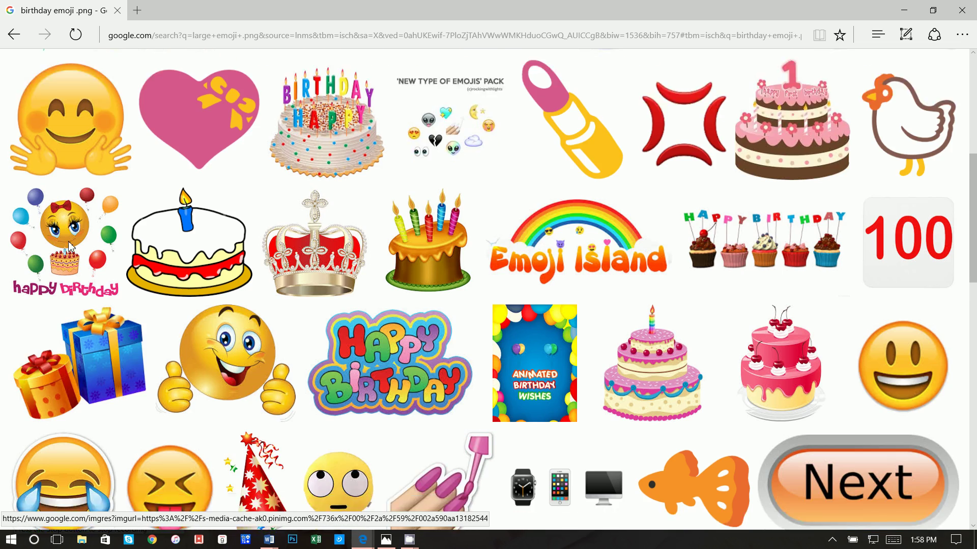
scroll(70, 244, "down", 11)
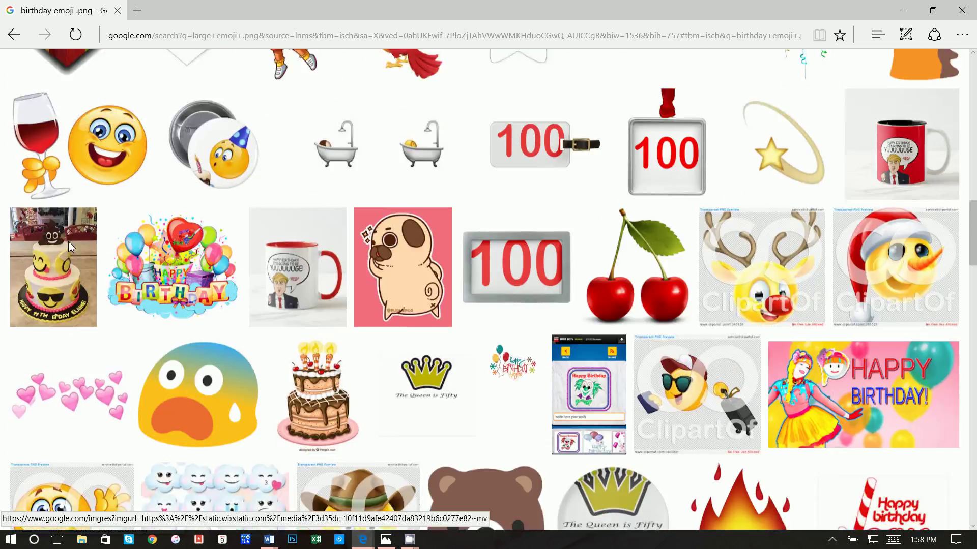
scroll(76, 264, "up", 8)
scroll(85, 286, "up", 15)
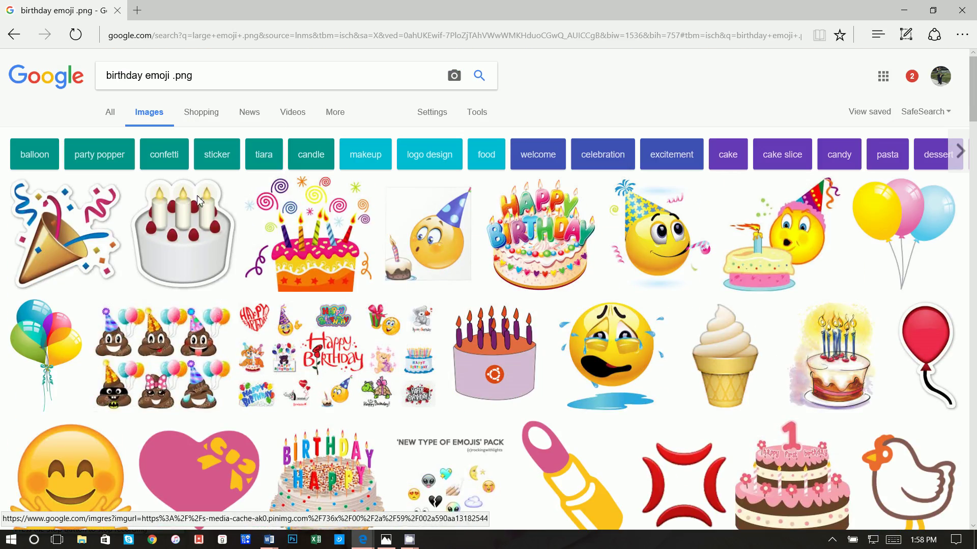
Remove '.png' from the search query.
double_click(190, 82)
key("BackSpace")
key("BackSpace")
key("Escape")
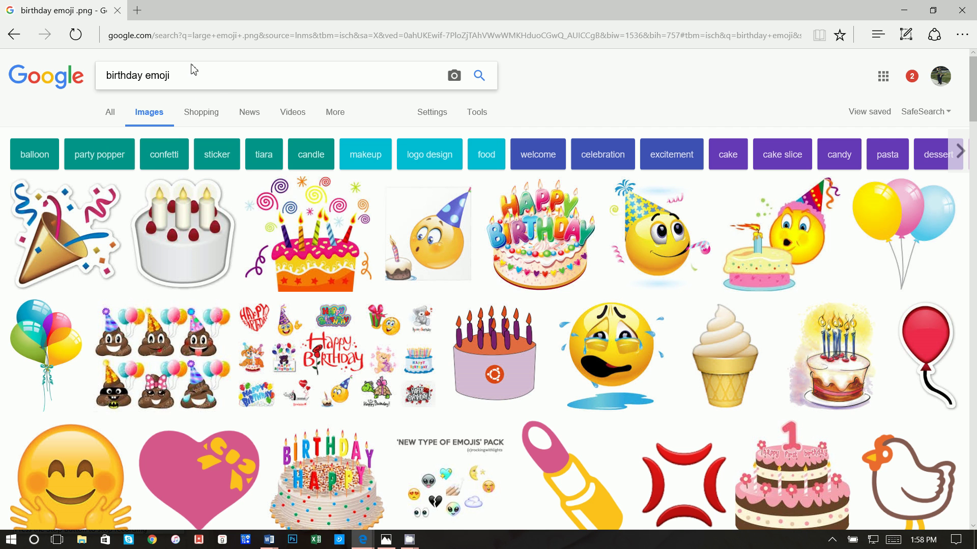